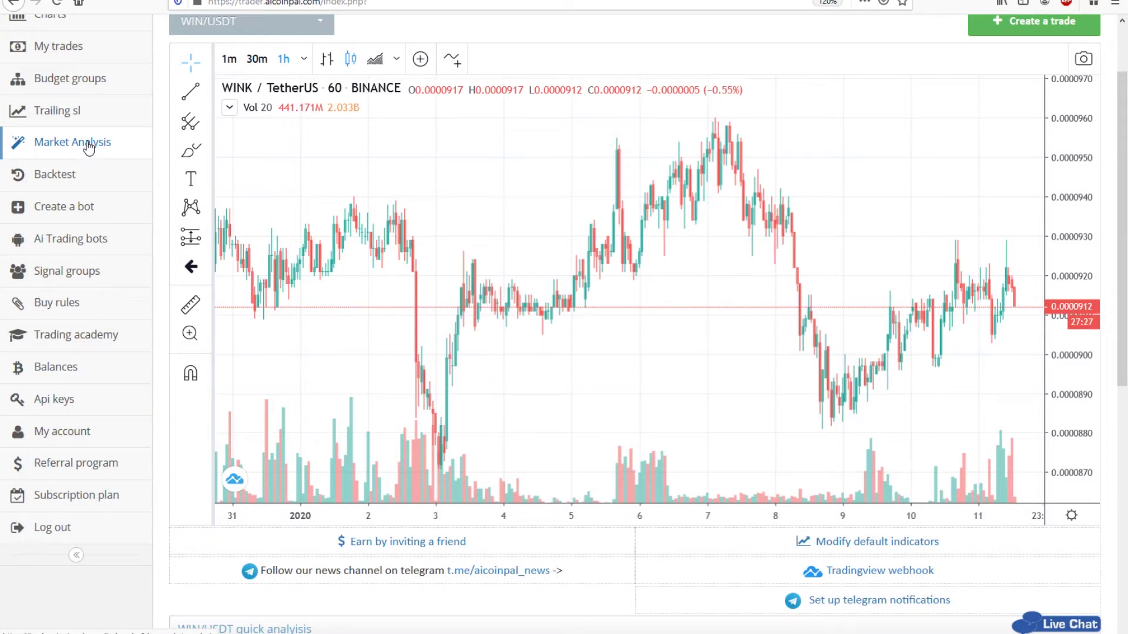
Open Market Analysis and try sorting by 1h volatility, 1h RSI, then 1h Stochastics.
{"action": "left_click", "coordinate": [88, 147]}
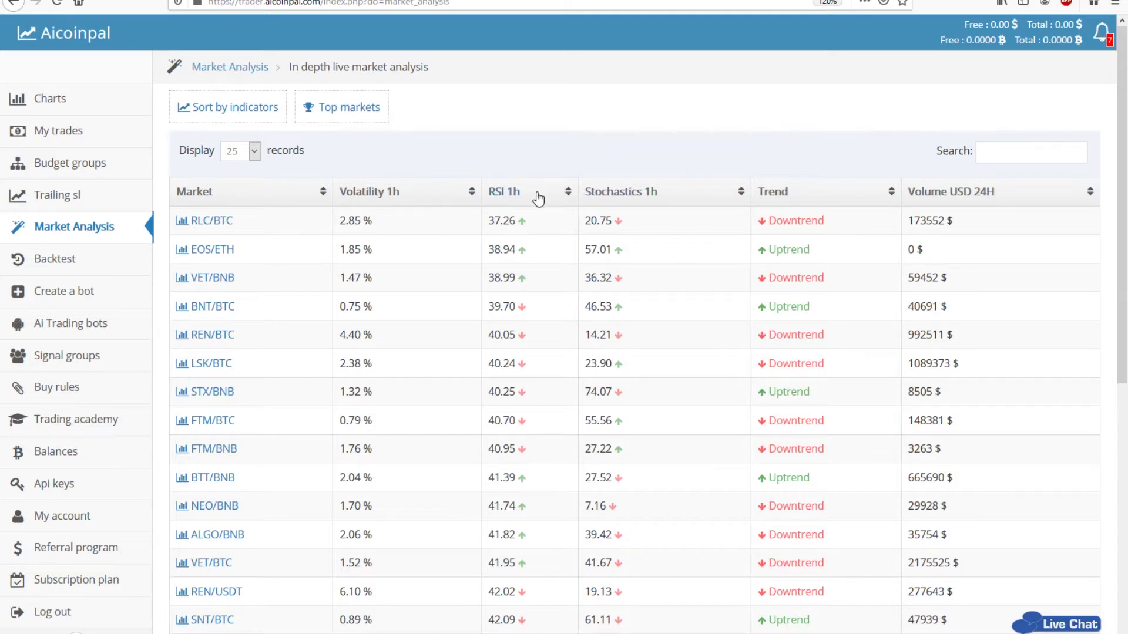
{"action": "left_click", "coordinate": [385, 199]}
{"action": "left_click", "coordinate": [385, 198]}
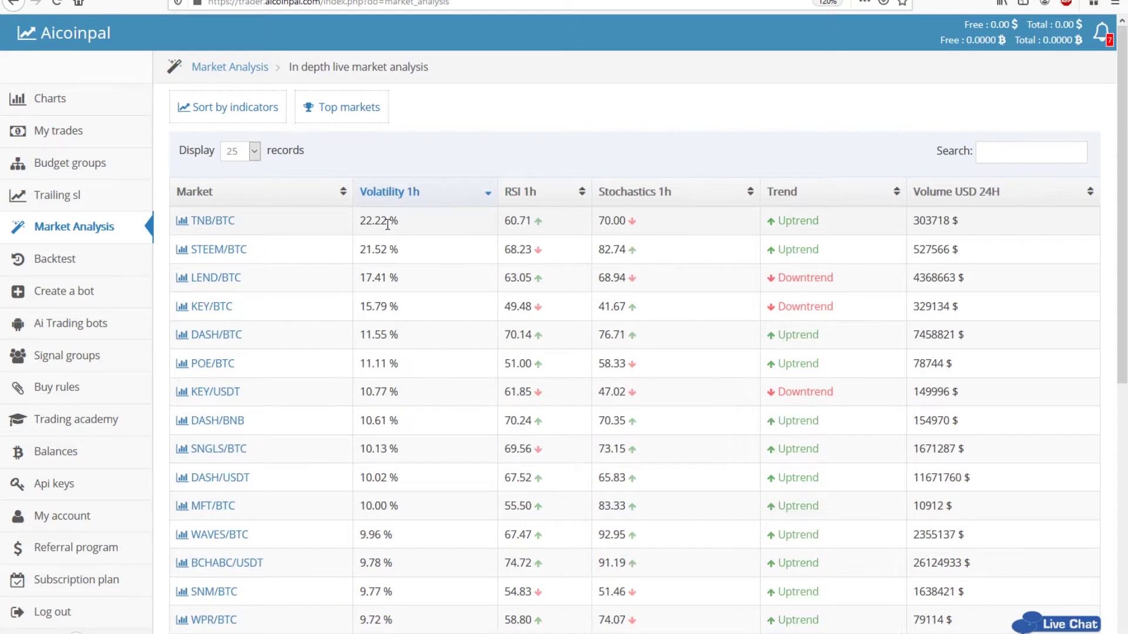
{"action": "left_click", "coordinate": [414, 194]}
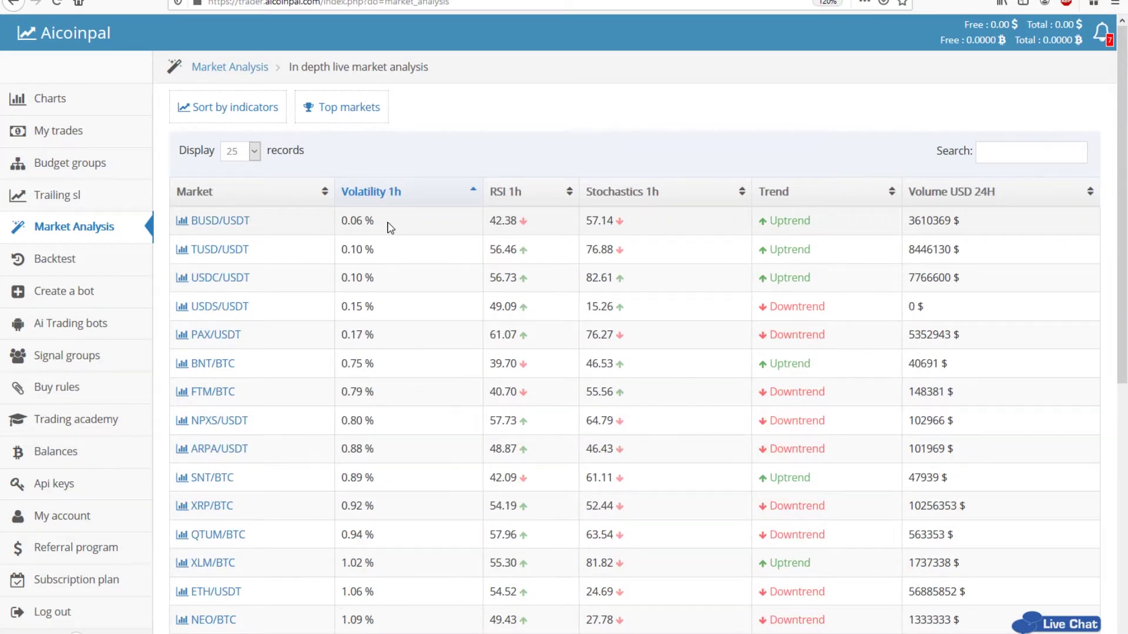
{"action": "left_click", "coordinate": [520, 199]}
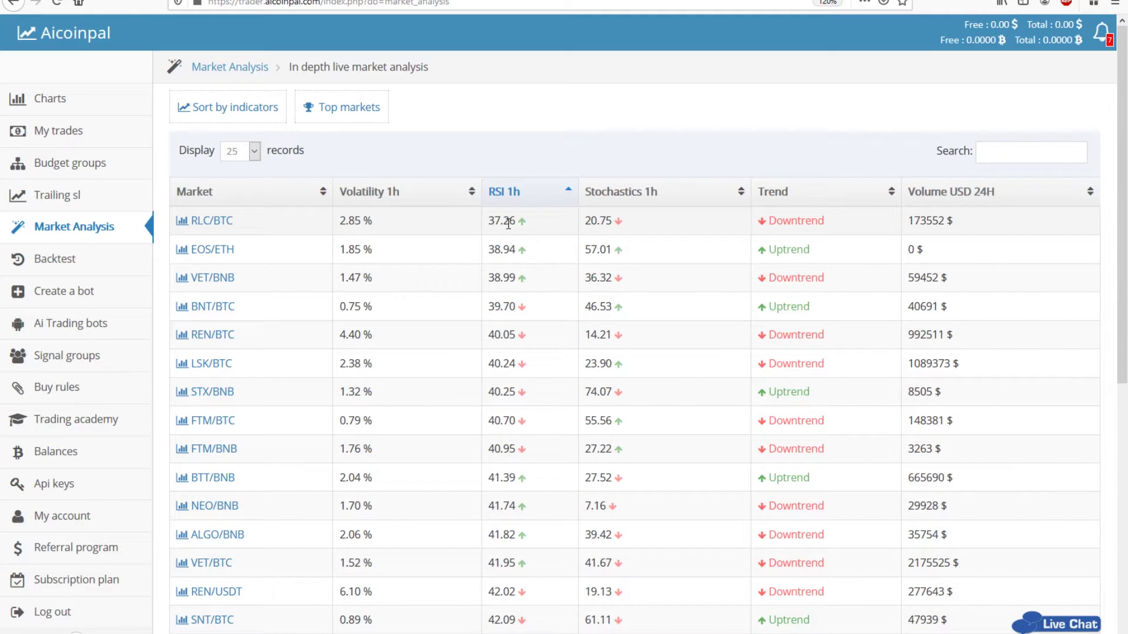
{"action": "left_click", "coordinate": [521, 195]}
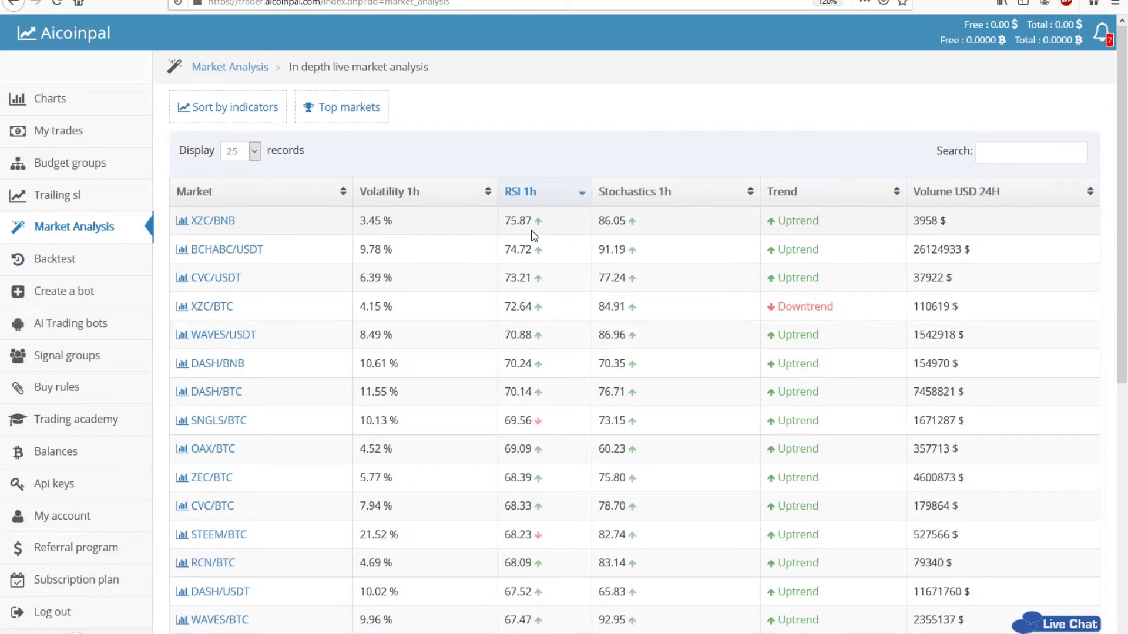
{"action": "left_click", "coordinate": [641, 198]}
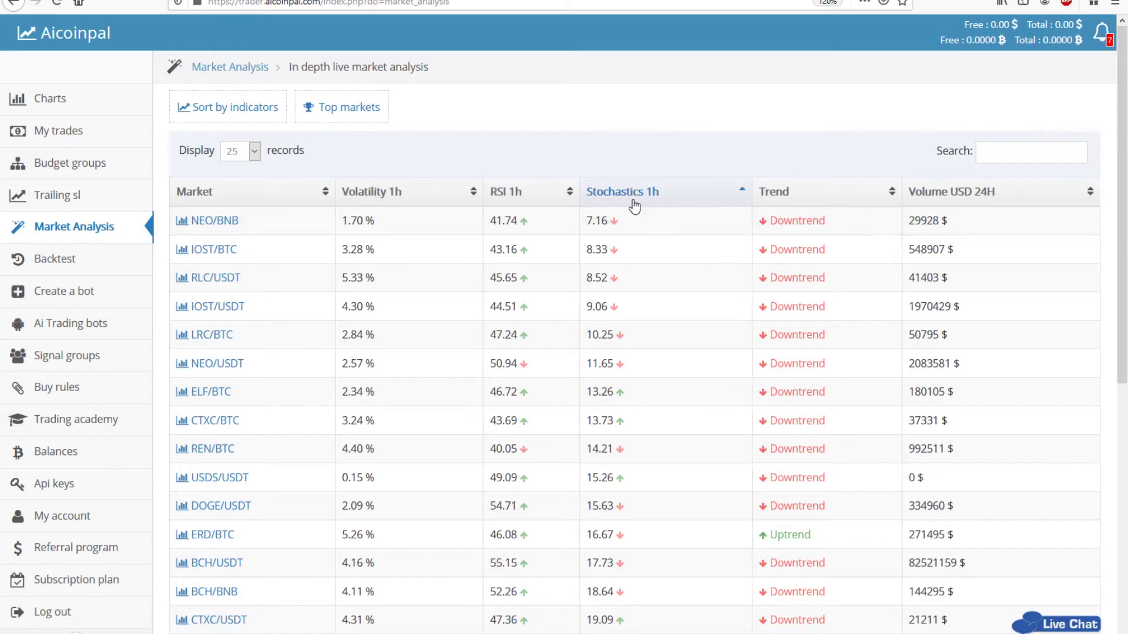
Sort the table by 1h Stochastics, lowest first, and open the BCH/USDT chart.
{"action": "left_click", "coordinate": [633, 201]}
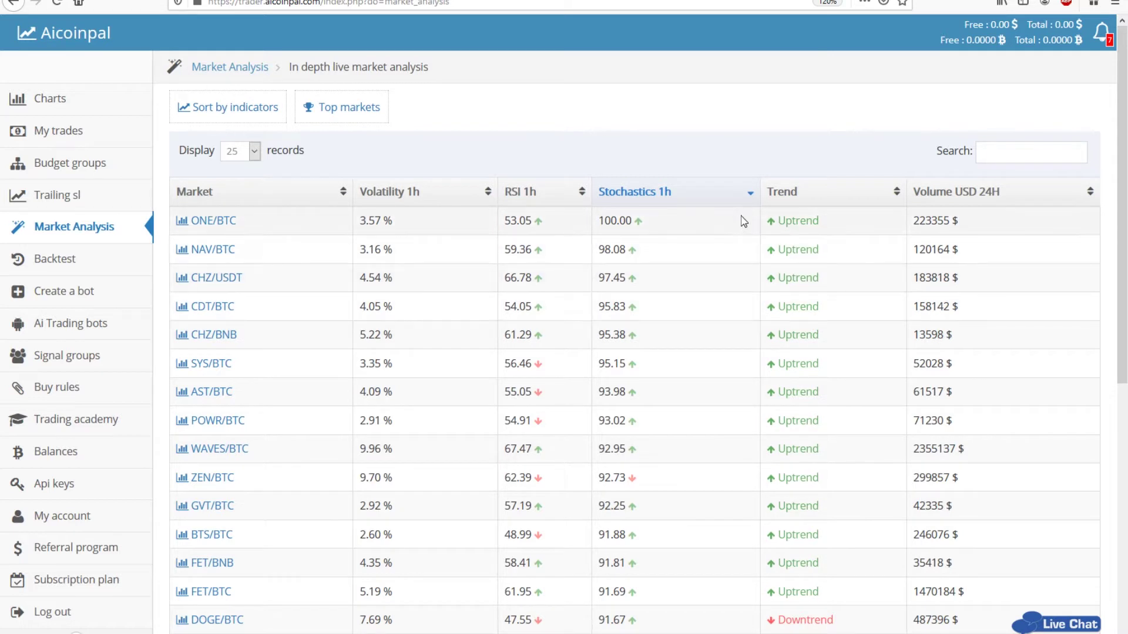
{"action": "left_click", "coordinate": [648, 194]}
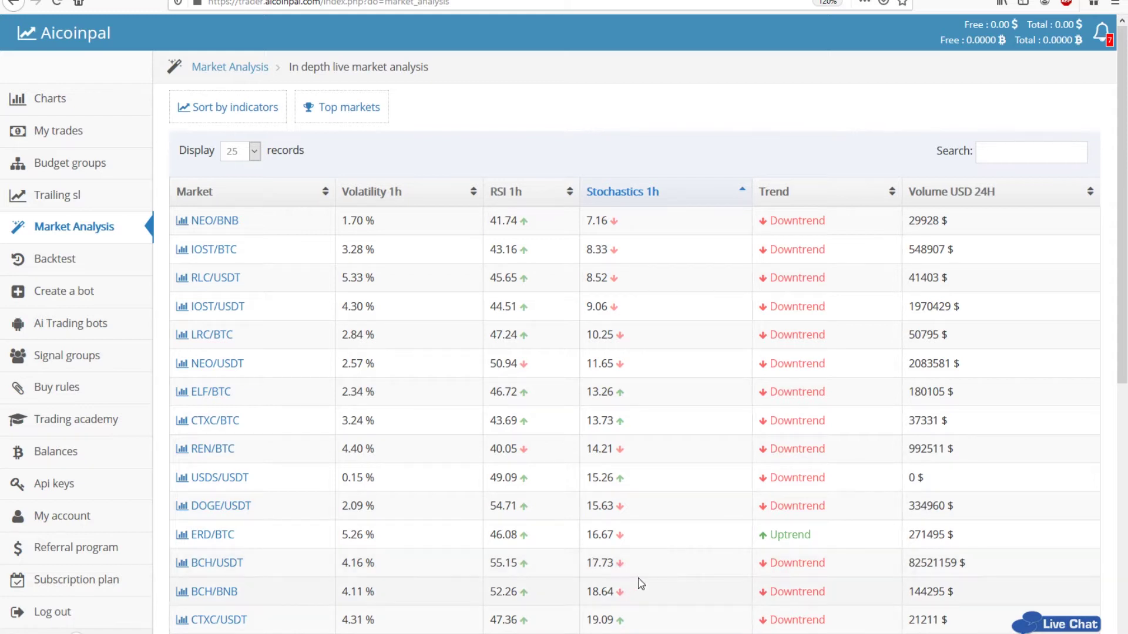
{"action": "left_click", "coordinate": [217, 563]}
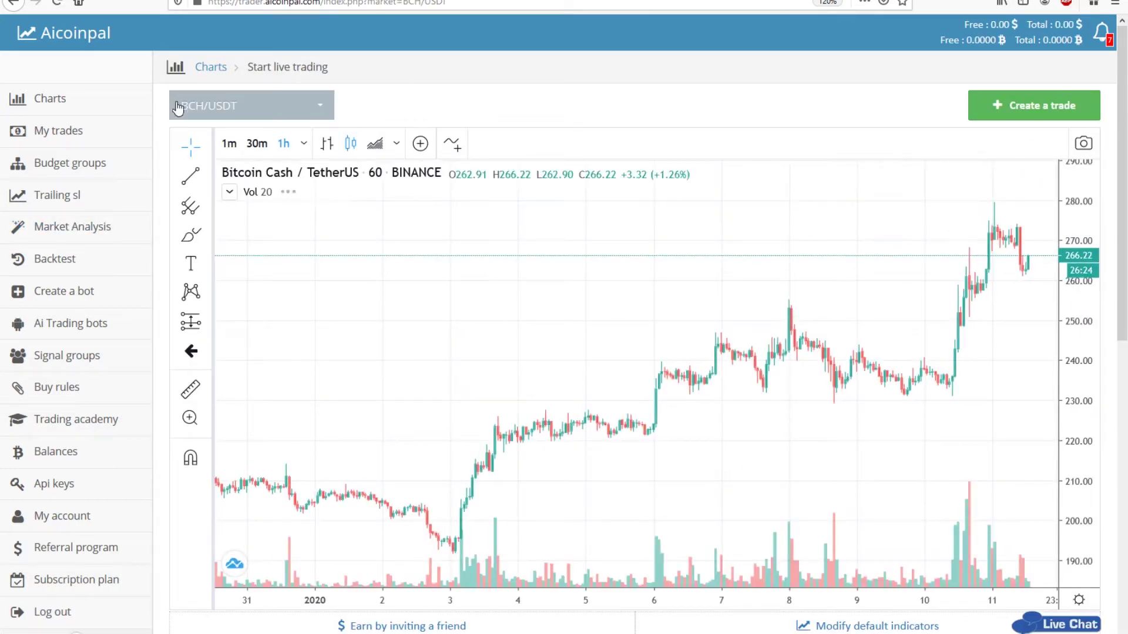
Switch BCH/USDT to 30-minute candles and add the Stochastic indicator pane.
{"action": "left_click", "coordinate": [303, 144]}
{"action": "left_click", "coordinate": [346, 274]}
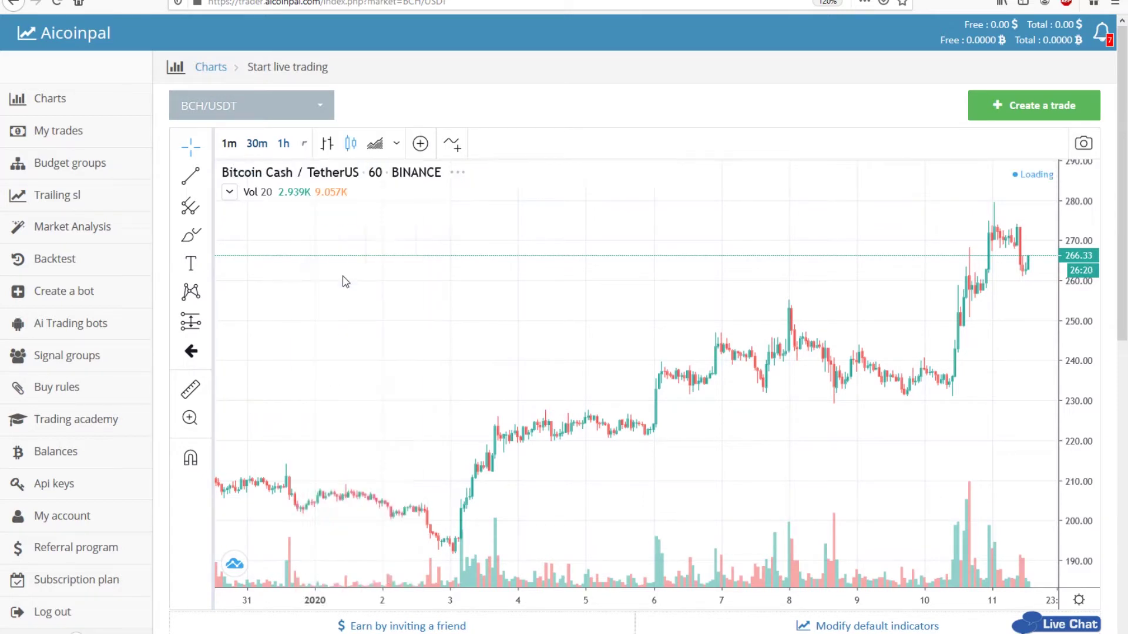
{"action": "left_click", "coordinate": [452, 144]}
{"action": "type", "text": "stoch"}
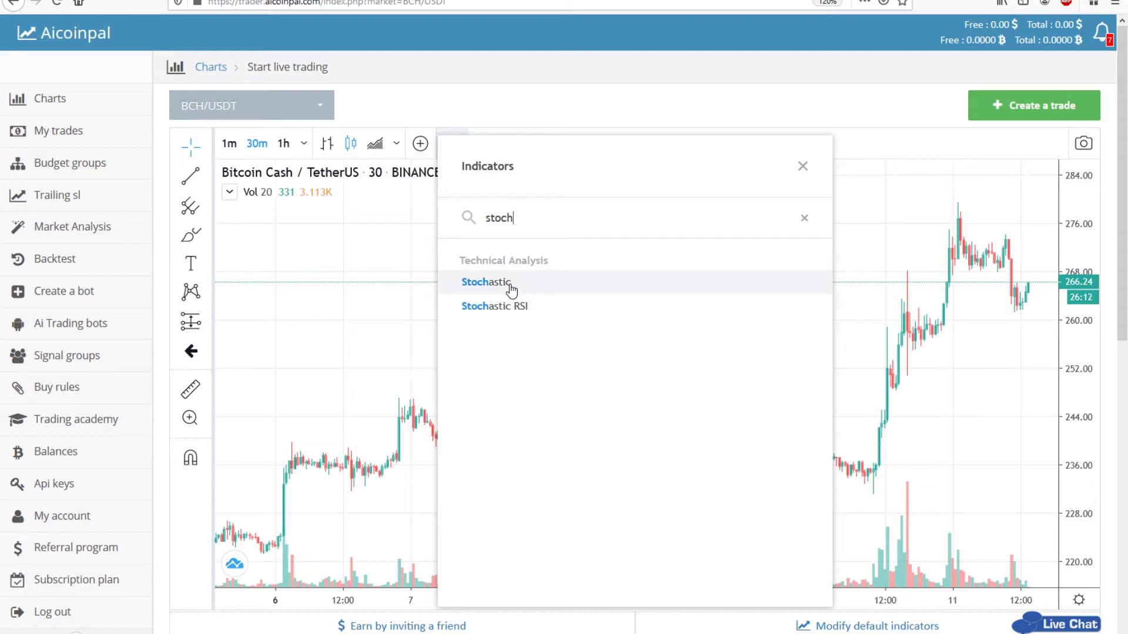
{"action": "left_click", "coordinate": [510, 285]}
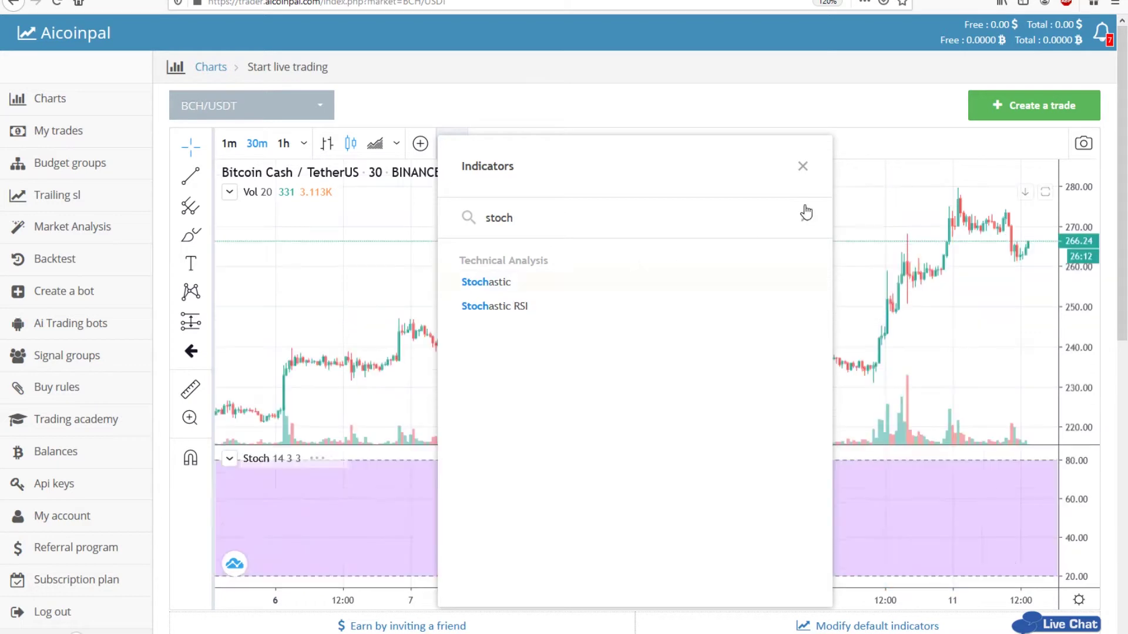
{"action": "left_click", "coordinate": [803, 169]}
{"action": "left_click_drag", "start_coordinate": [1007, 398], "coordinate": [863, 368]}
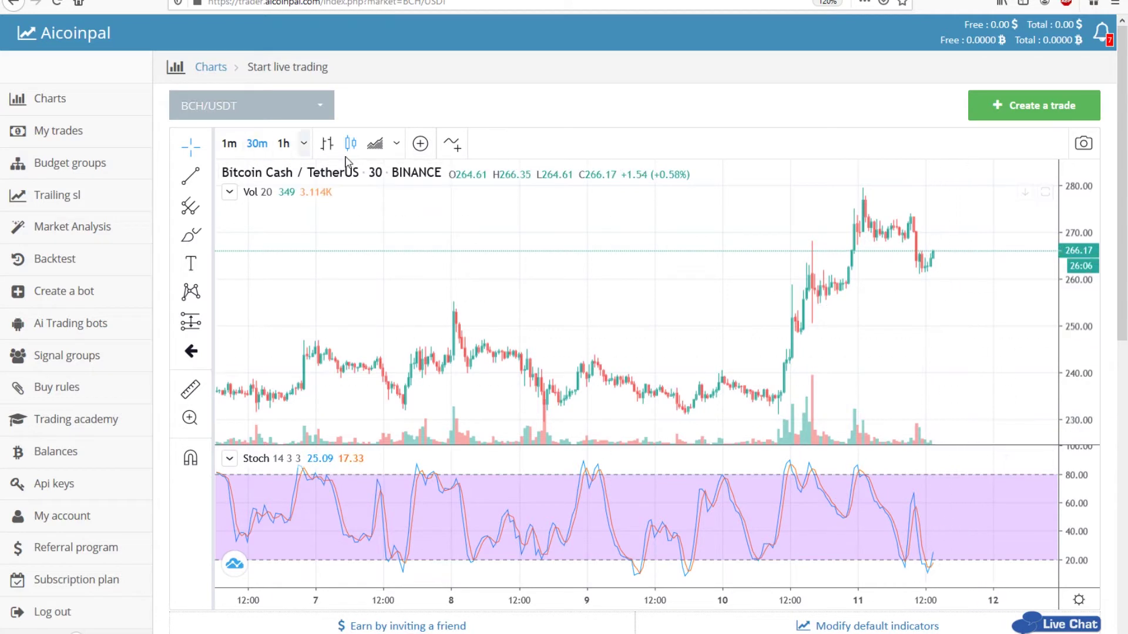
Add the Relative Strength Index indicator pane to the BCH/USDT chart.
{"action": "left_click", "coordinate": [452, 145]}
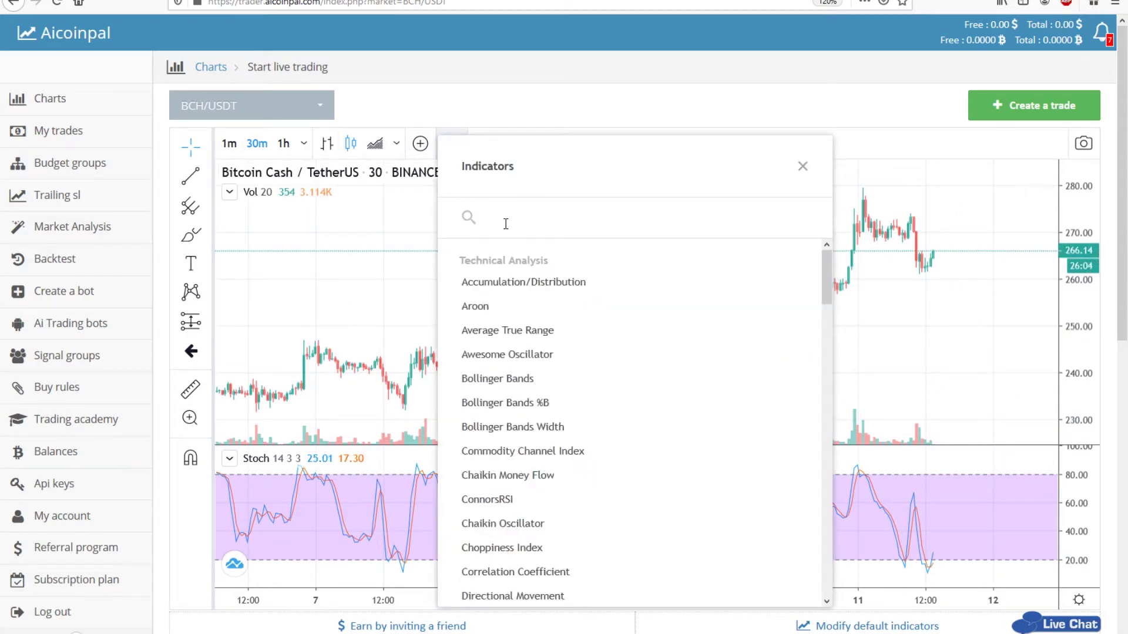
{"action": "type", "text": "rsi"}
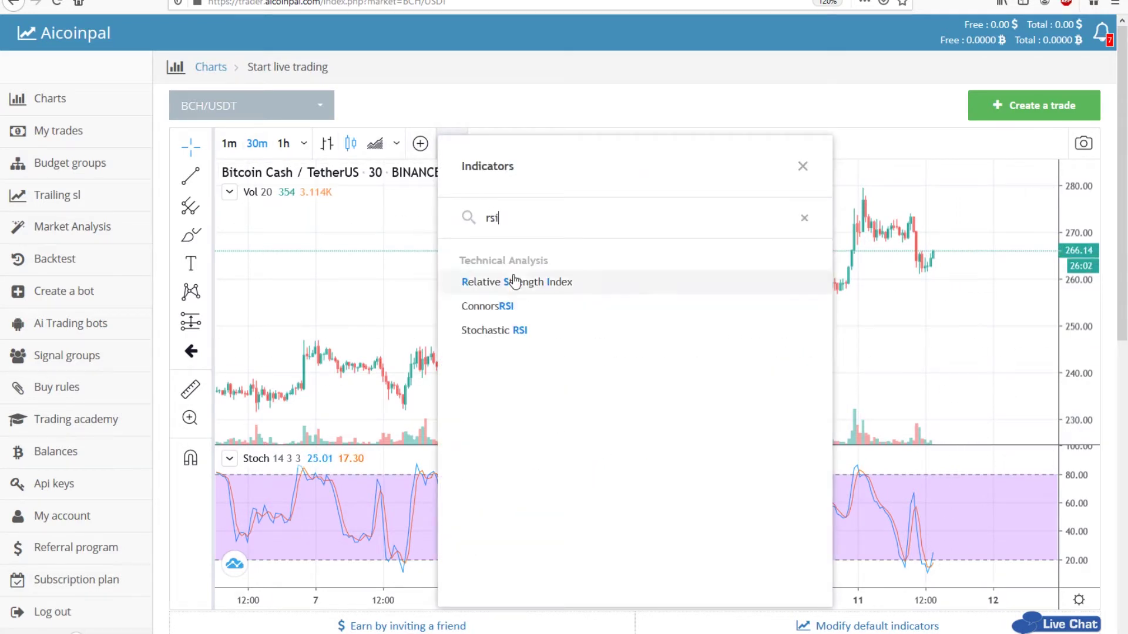
{"action": "left_click", "coordinate": [516, 282]}
{"action": "left_click", "coordinate": [802, 166]}
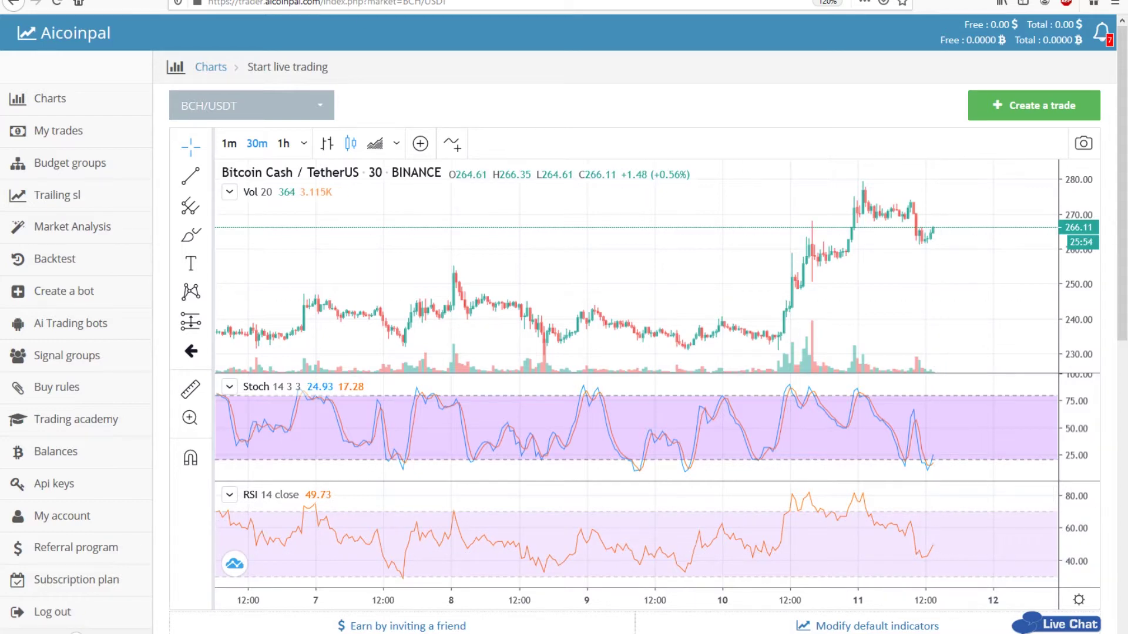
{"action": "left_click", "coordinate": [92, 229]}
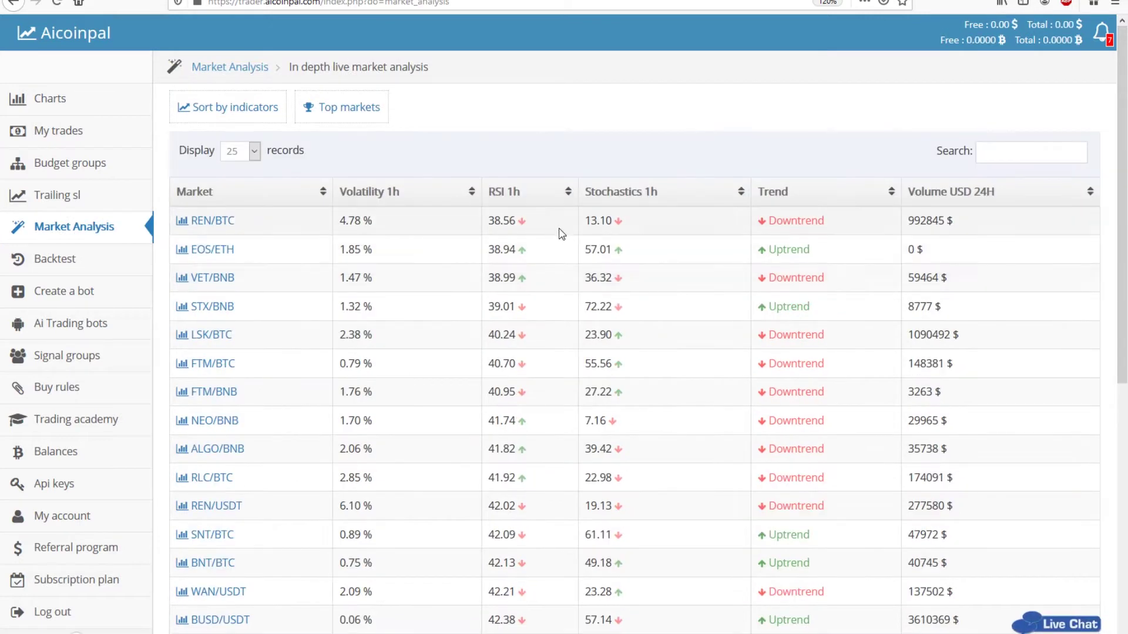
Sort by 1h Stochastics ascending, scroll down and open the REN/USDT chart.
{"action": "left_click", "coordinate": [634, 200]}
{"action": "scroll", "coordinate": [646, 323], "scroll_direction": "down", "scroll_amount": 3}
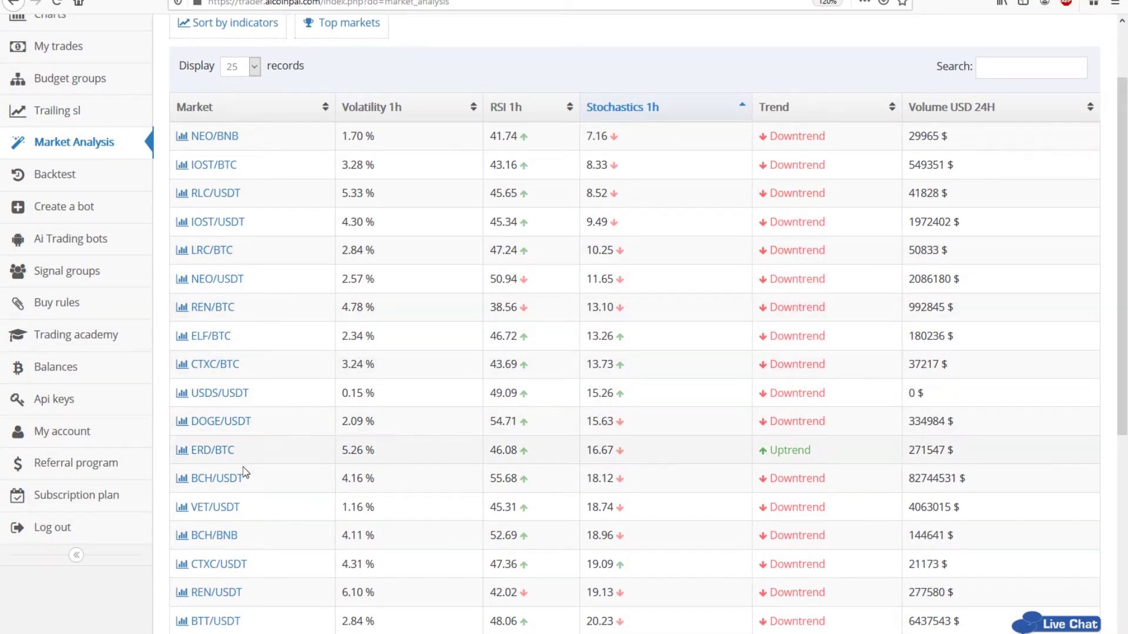
{"action": "scroll", "coordinate": [525, 417], "scroll_direction": "down", "scroll_amount": 4}
{"action": "scroll", "coordinate": [524, 417], "scroll_direction": "down", "scroll_amount": 2}
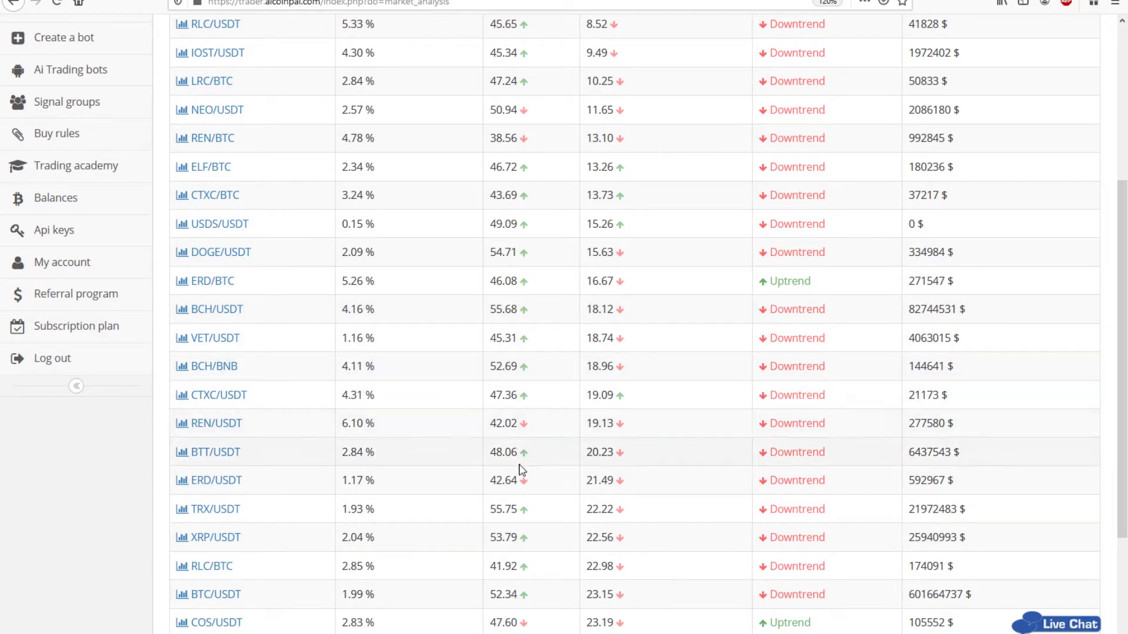
{"action": "left_click", "coordinate": [232, 428]}
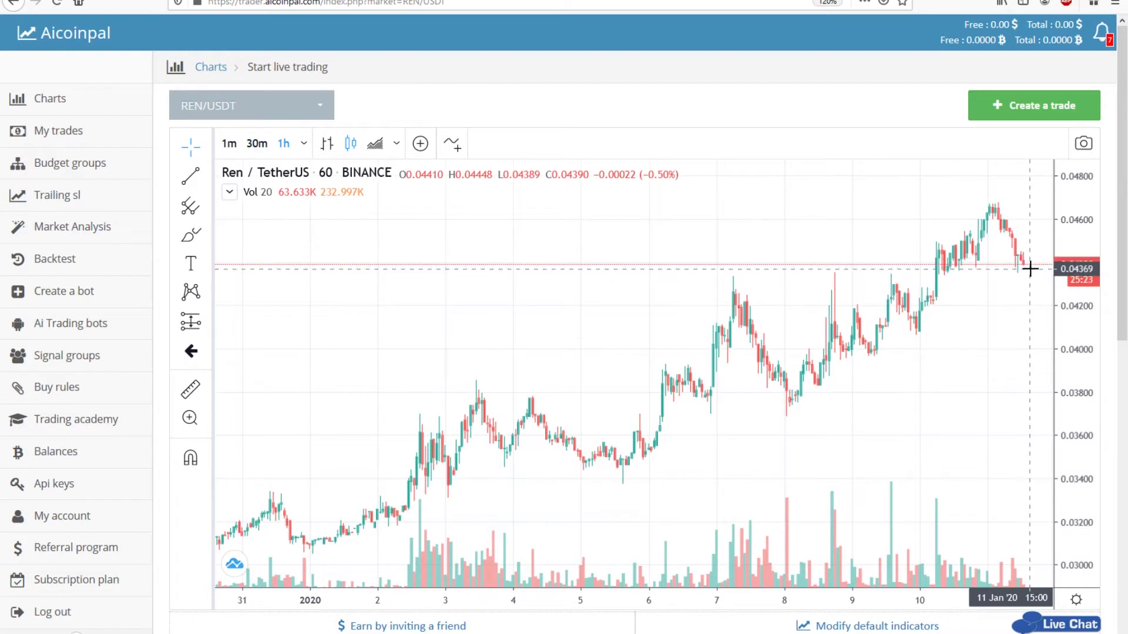
Draw a REN/USDT trend line from the January 5 low to past the latest candles.
{"action": "left_click_drag", "start_coordinate": [806, 416], "coordinate": [688, 410]}
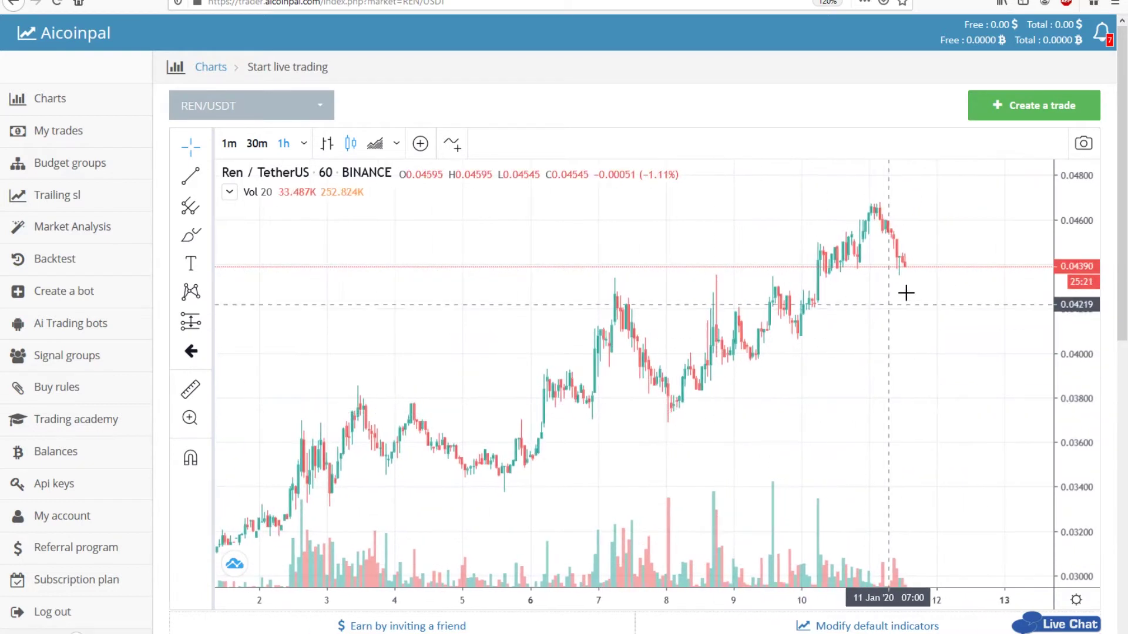
{"action": "left_click", "coordinate": [190, 176]}
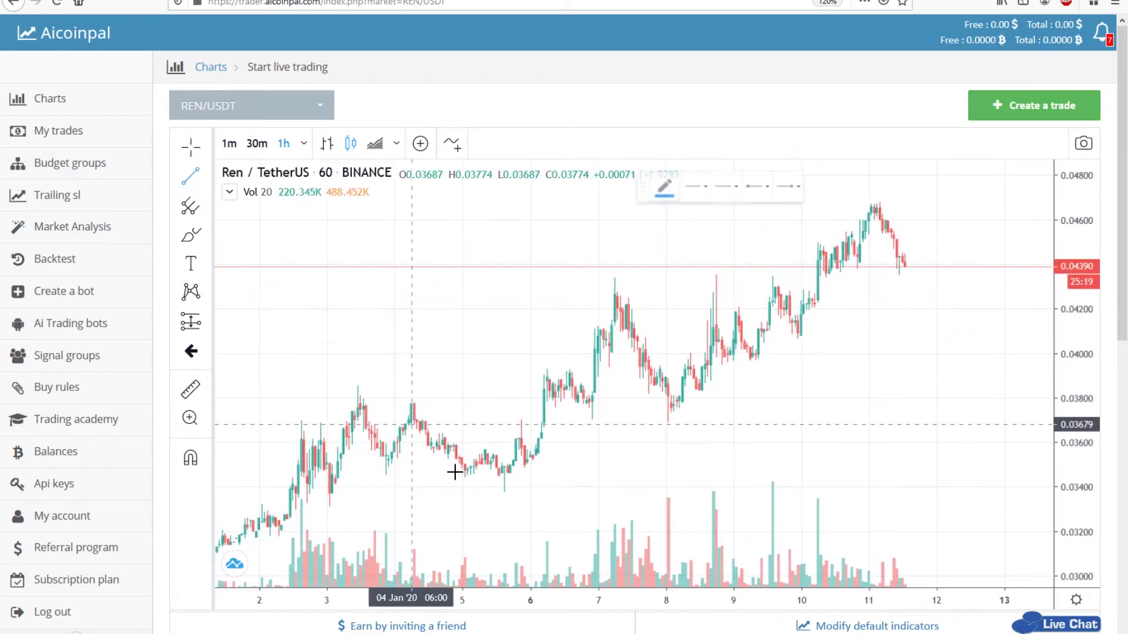
{"action": "left_click", "coordinate": [499, 489]}
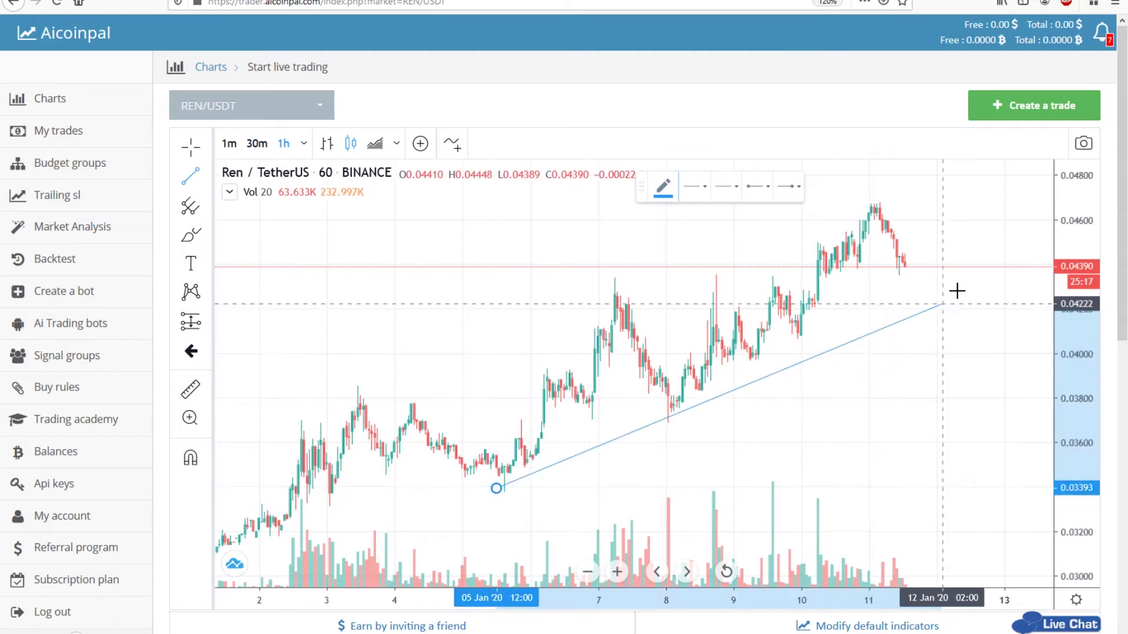
{"action": "left_click", "coordinate": [998, 236]}
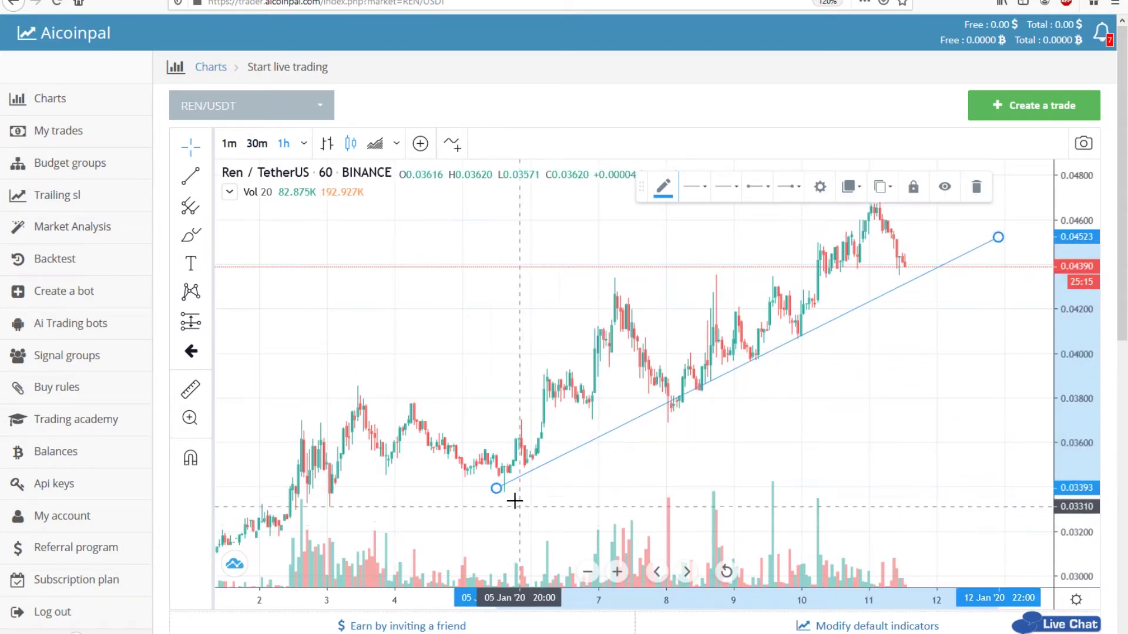
Adjust the trend line's endpoints so it follows the rising lows.
{"action": "left_click_drag", "start_coordinate": [496, 491], "coordinate": [484, 517]}
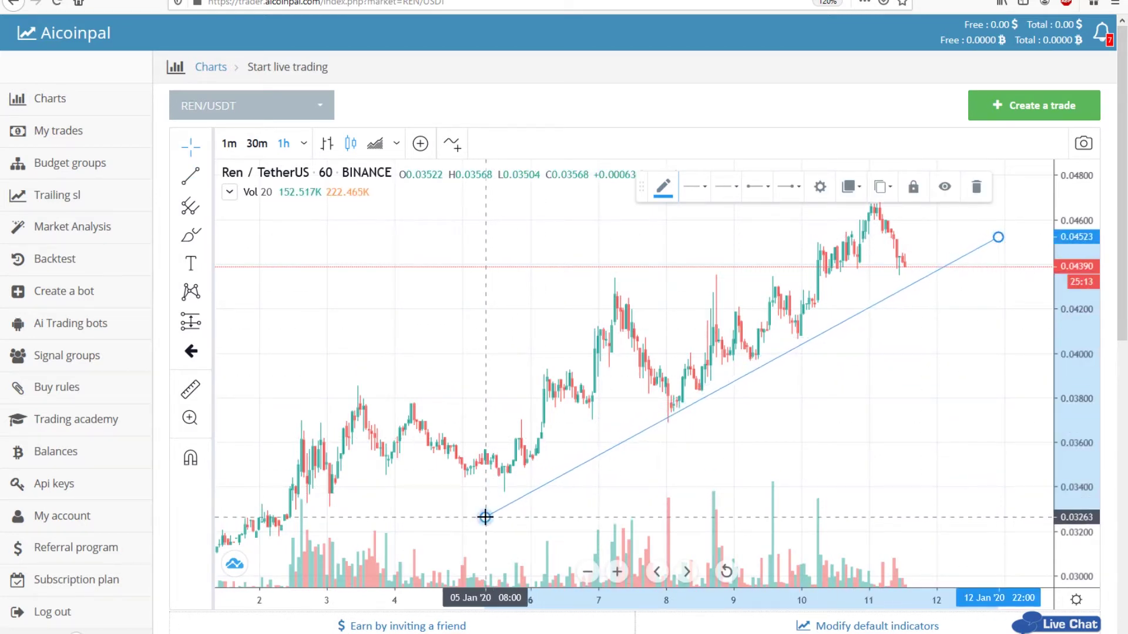
{"action": "left_click_drag", "start_coordinate": [998, 236], "coordinate": [1002, 221]}
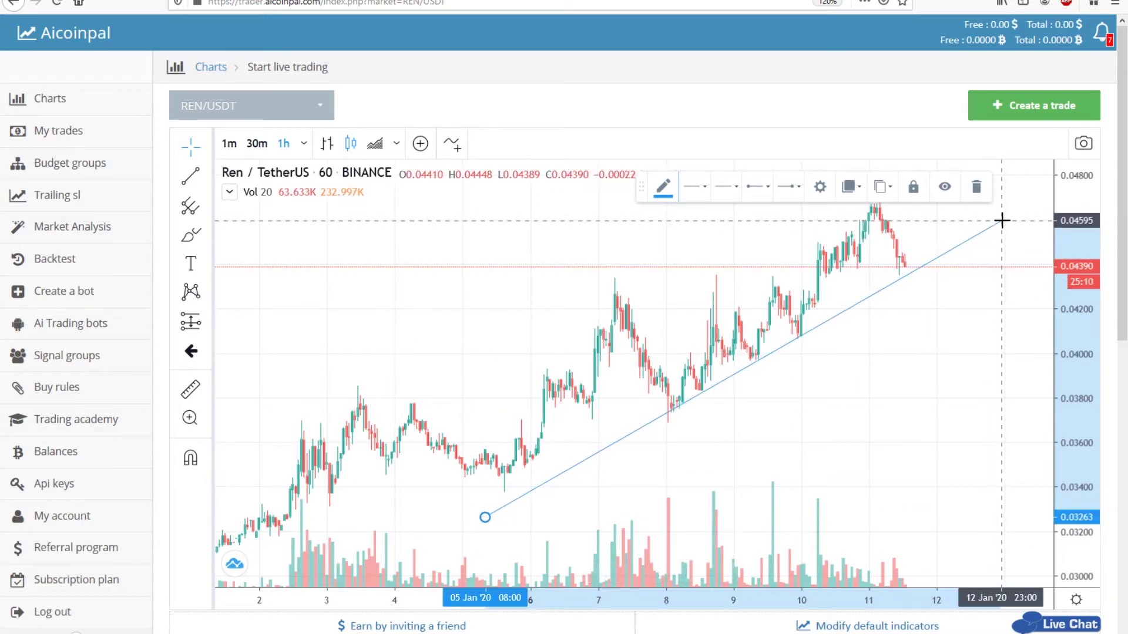
{"action": "left_click", "coordinate": [912, 293]}
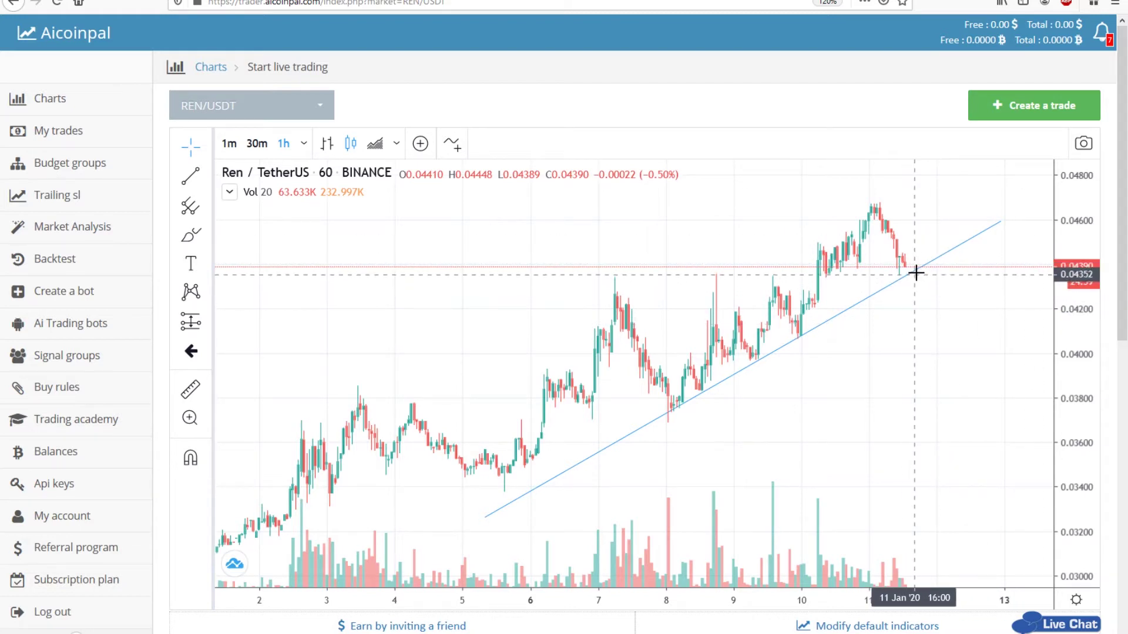
{"action": "left_click", "coordinate": [911, 276]}
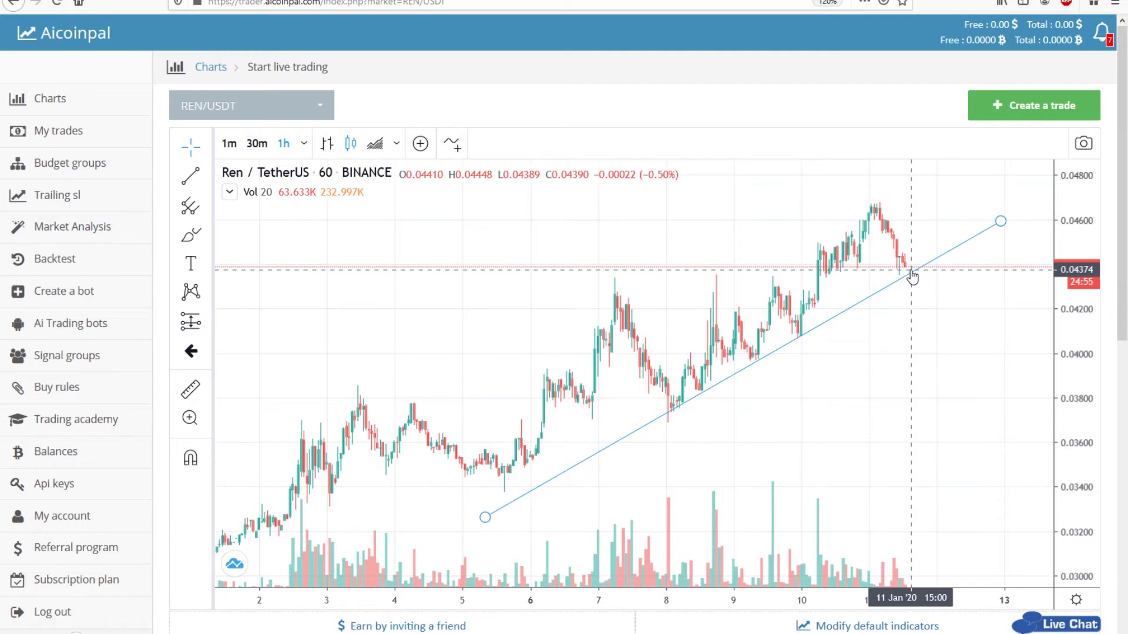
Submit a simulated REN/USDT buy order at 0.04378 with instant buying turned off.
{"action": "left_click", "coordinate": [1054, 109]}
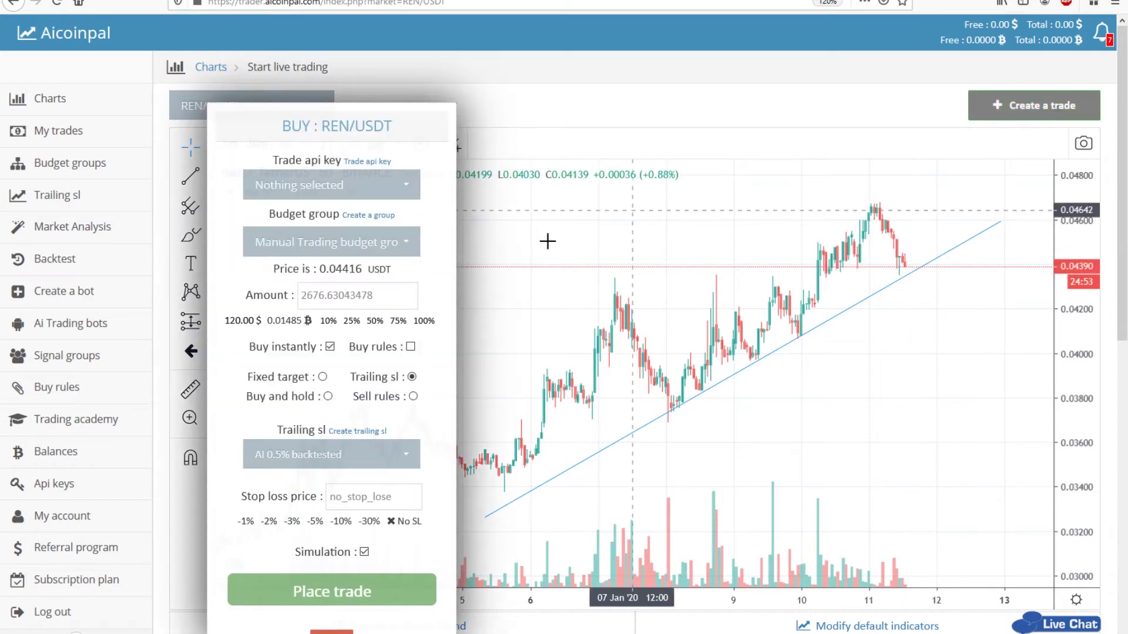
{"action": "left_click", "coordinate": [330, 347]}
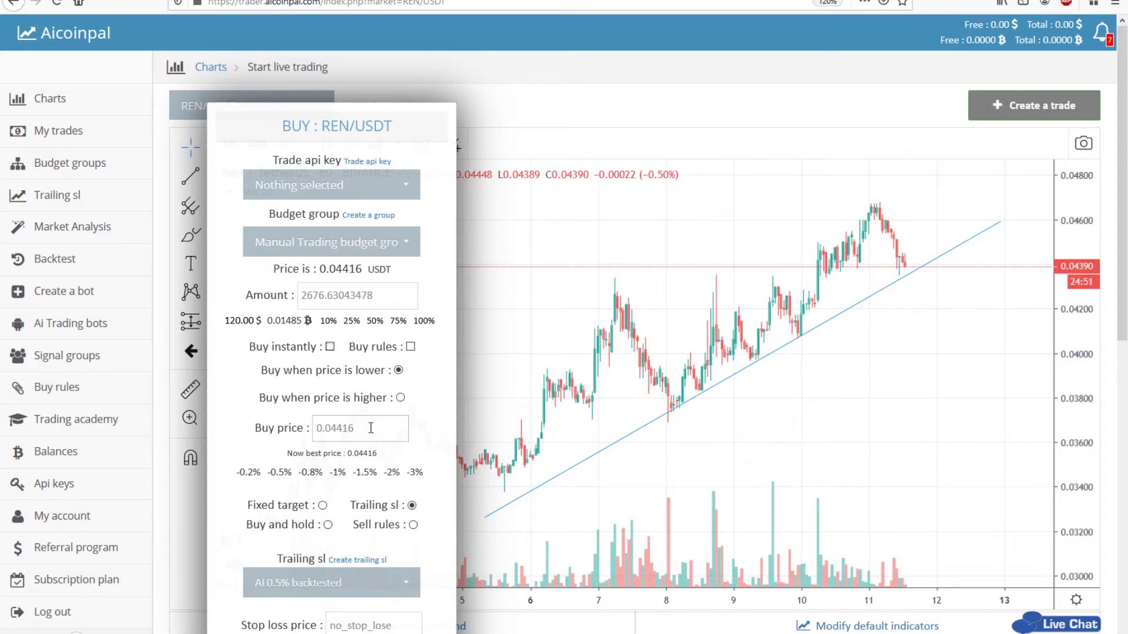
{"action": "left_click_drag", "start_coordinate": [376, 428], "coordinate": [337, 428]}
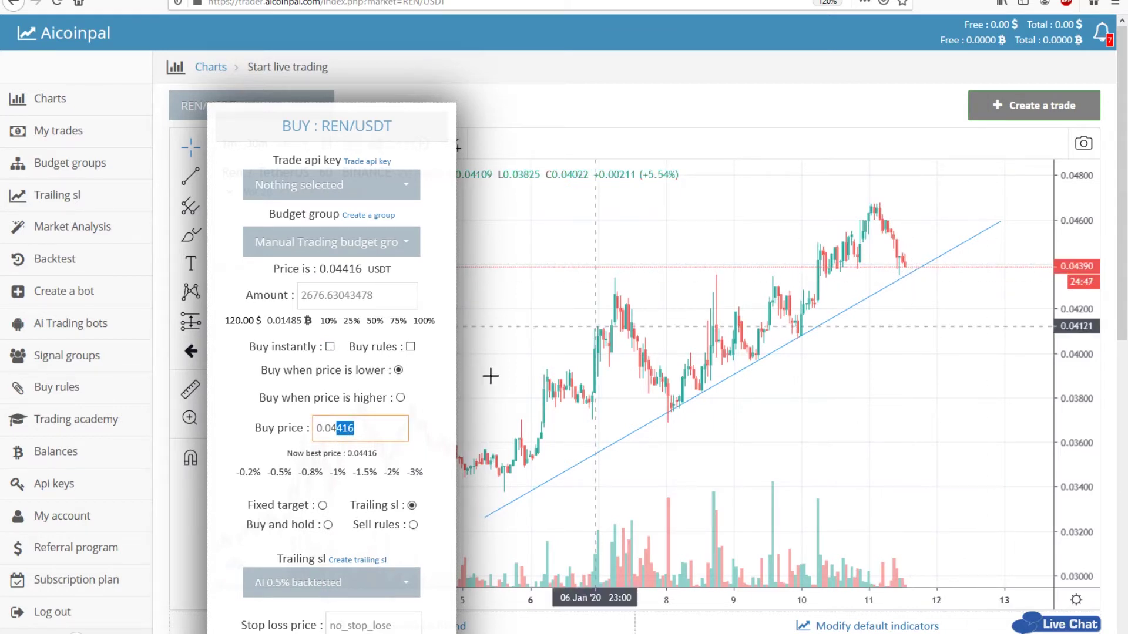
{"action": "type", "text": "378"}
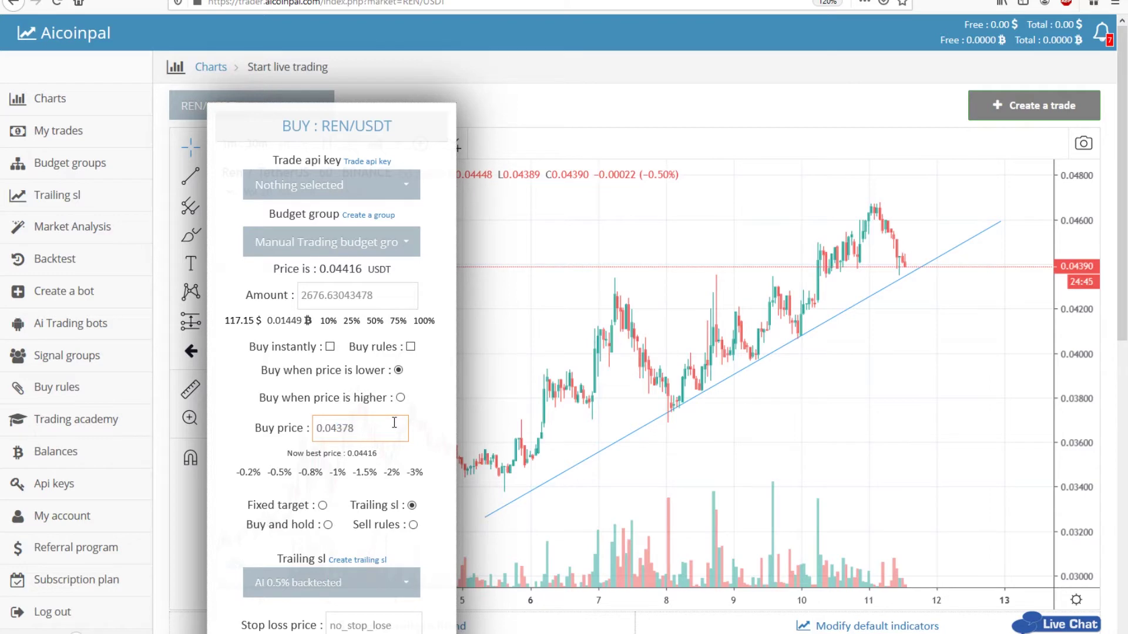
{"action": "scroll", "coordinate": [374, 437], "scroll_direction": "down", "scroll_amount": 3}
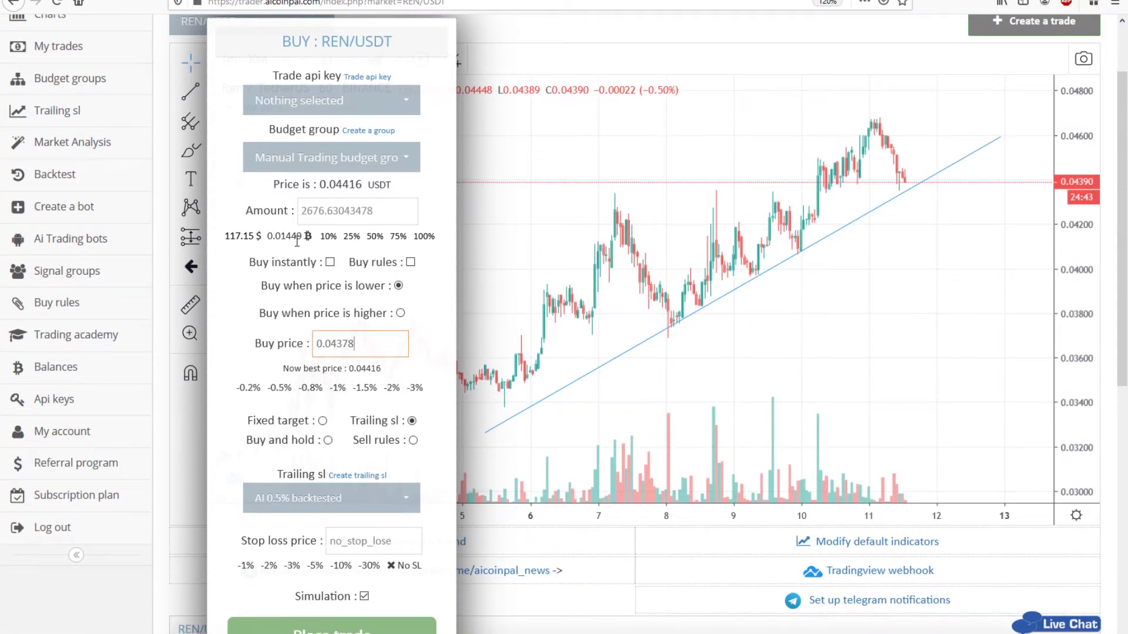
{"action": "scroll", "coordinate": [356, 340], "scroll_direction": "down", "scroll_amount": 6}
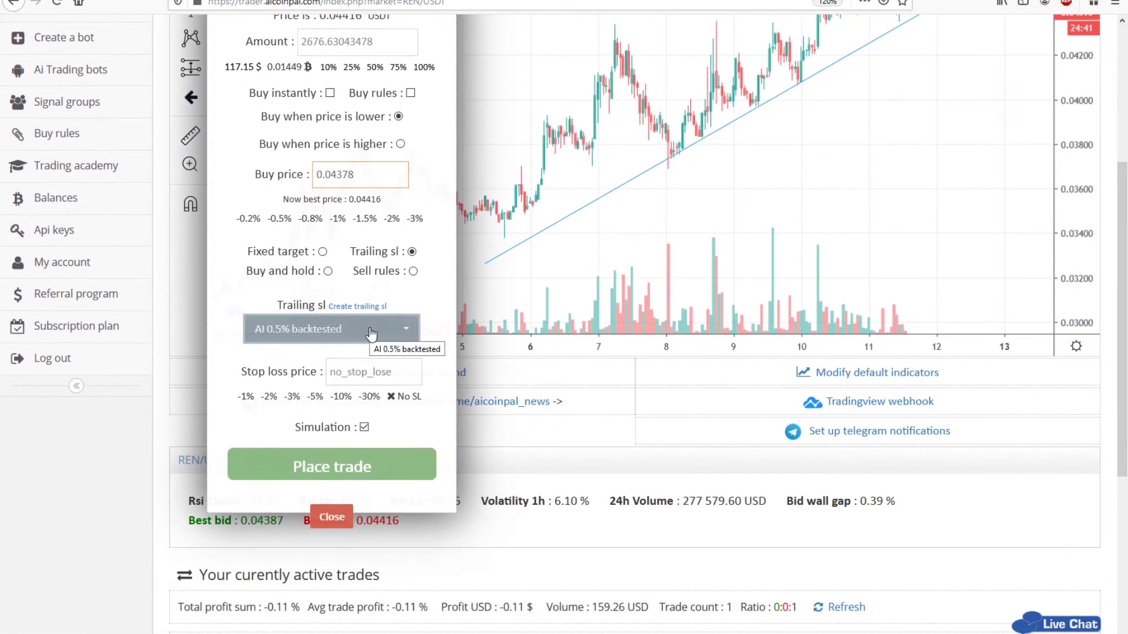
{"action": "left_click", "coordinate": [369, 466]}
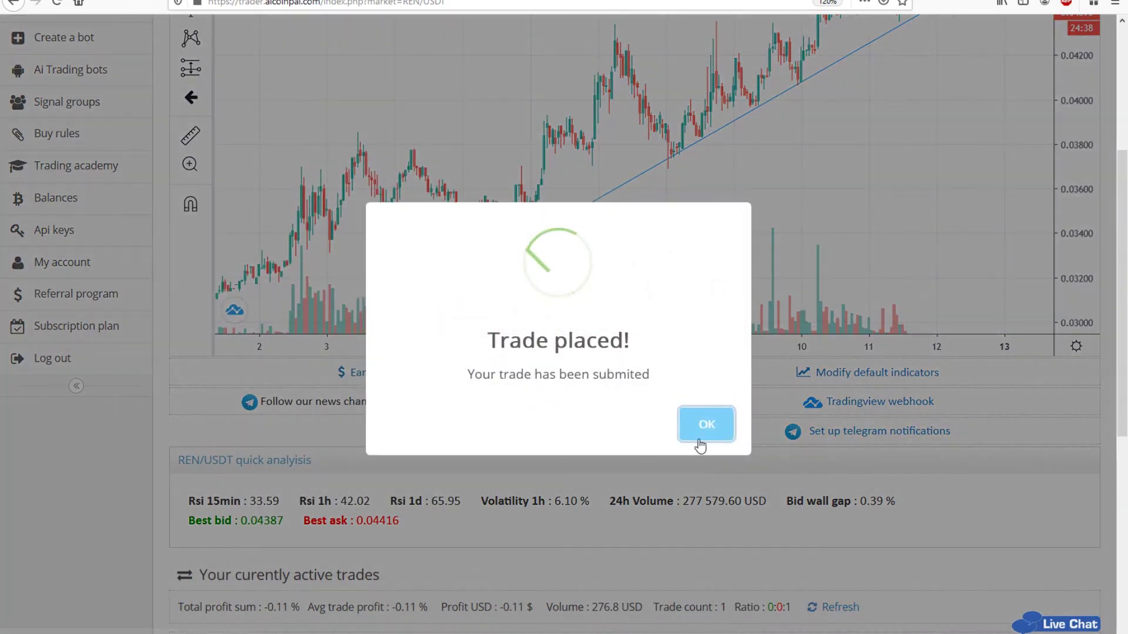
Dismiss the trade-placed popup and refresh active trades to show the REN order.
{"action": "left_click", "coordinate": [702, 423]}
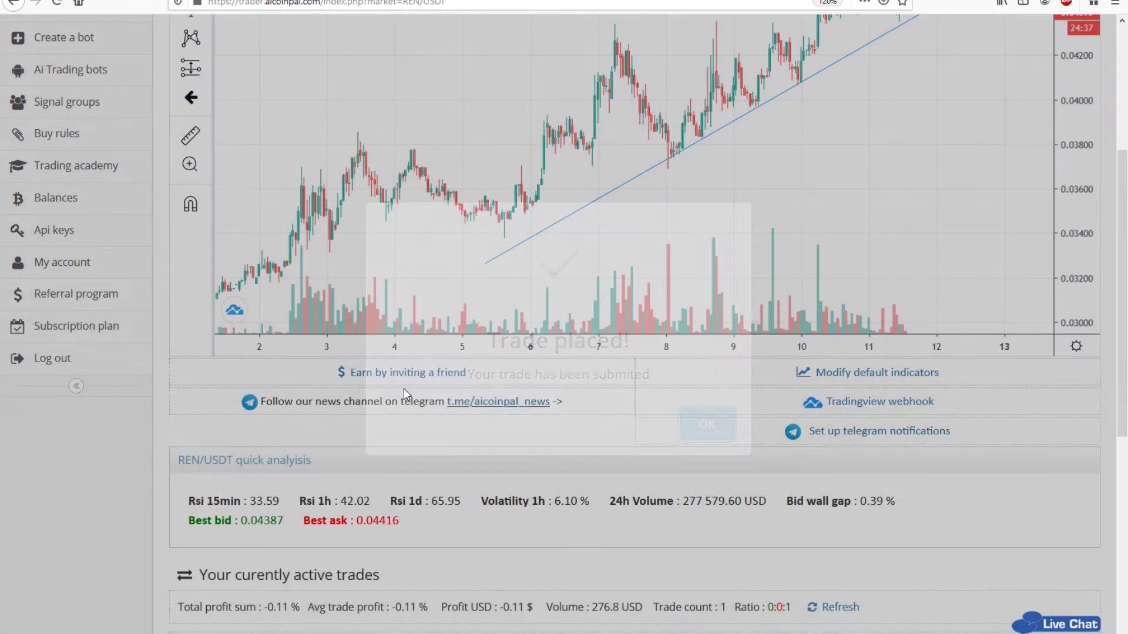
{"action": "scroll", "coordinate": [185, 458], "scroll_direction": "down", "scroll_amount": 5}
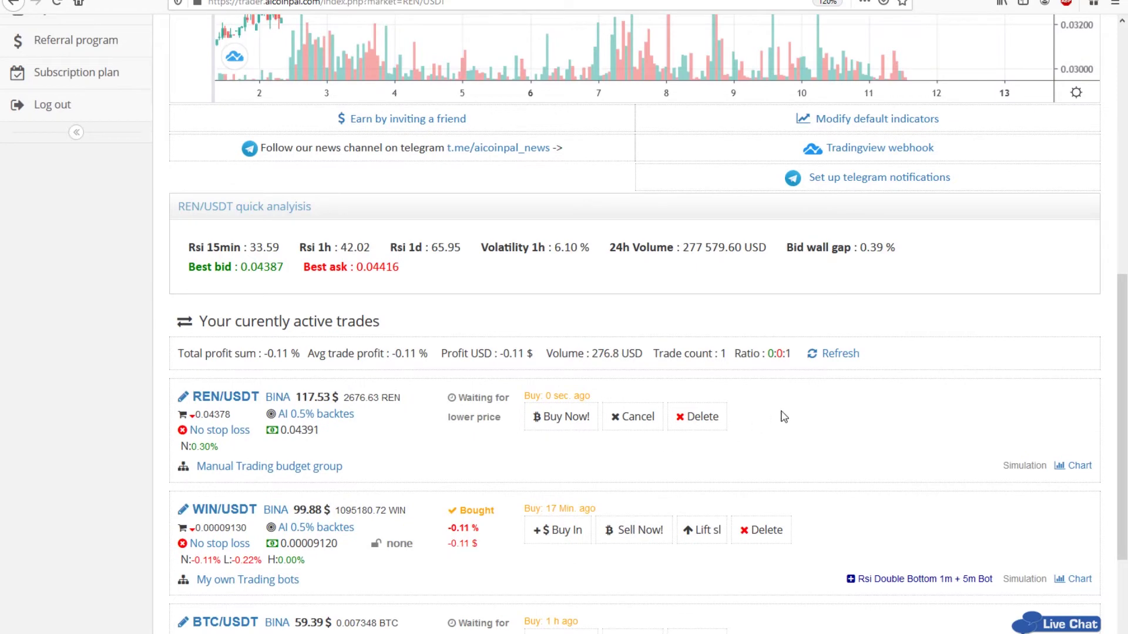
{"action": "left_click", "coordinate": [823, 355]}
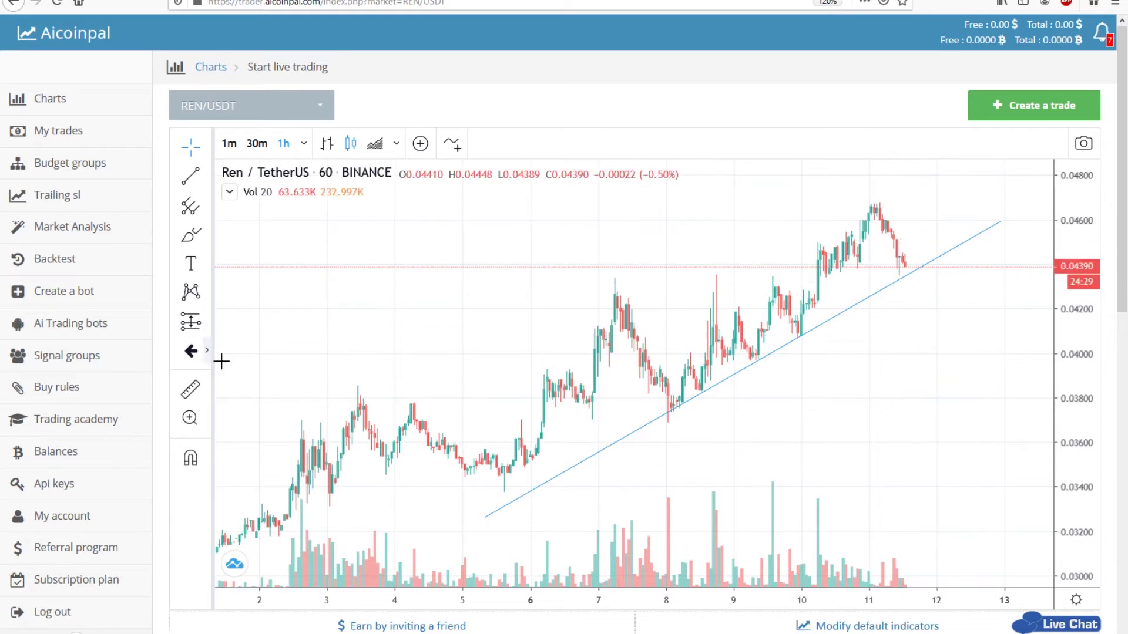
Measure the gap between the latest REN price and the trend line, then clear it.
{"action": "left_click", "coordinate": [190, 389]}
{"action": "left_click", "coordinate": [912, 267]}
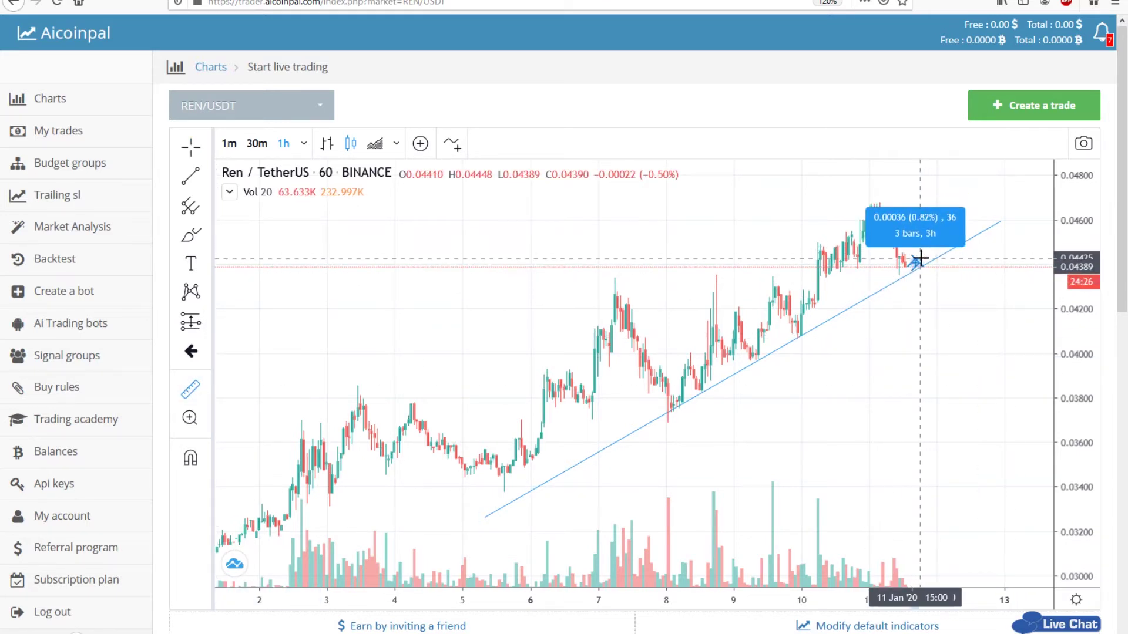
{"action": "left_click", "coordinate": [920, 262]}
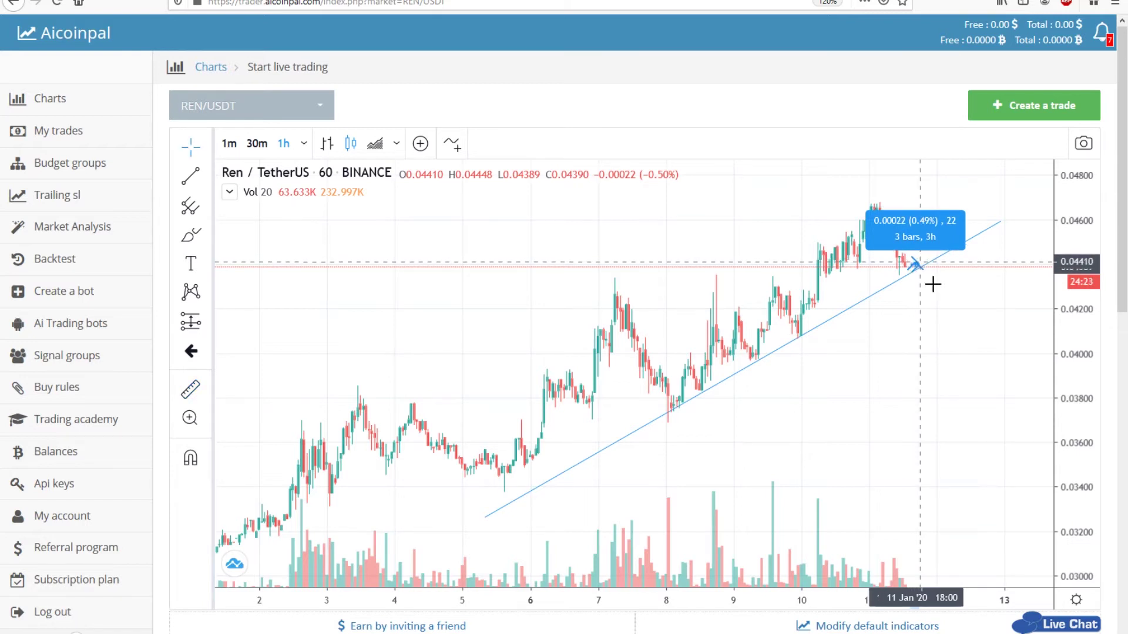
{"action": "left_click", "coordinate": [934, 283]}
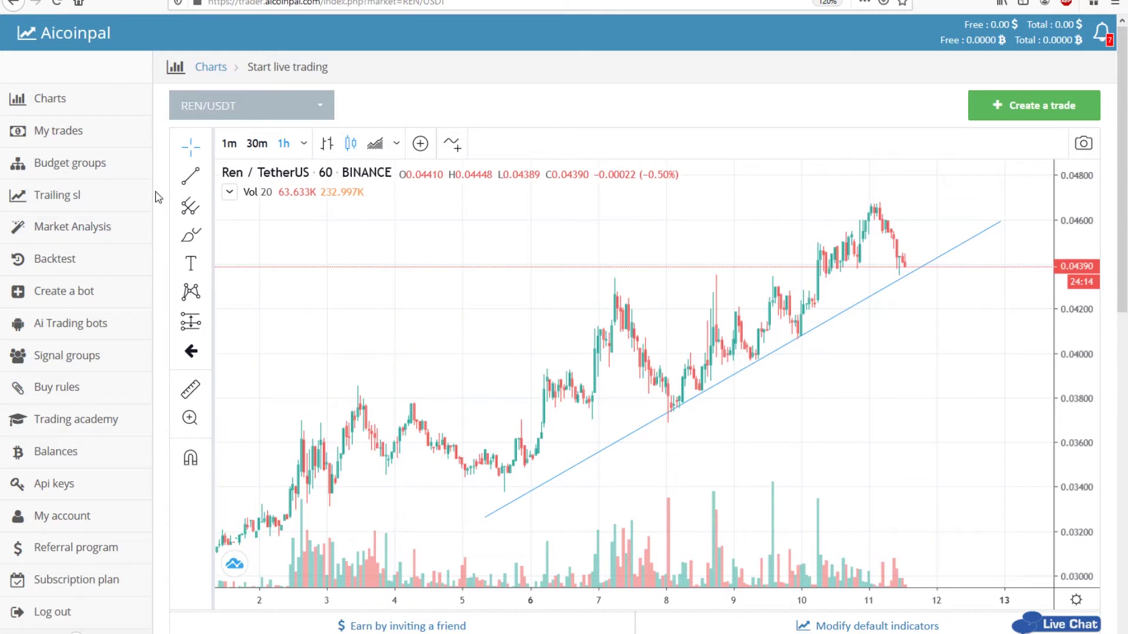
{"action": "left_click", "coordinate": [101, 236]}
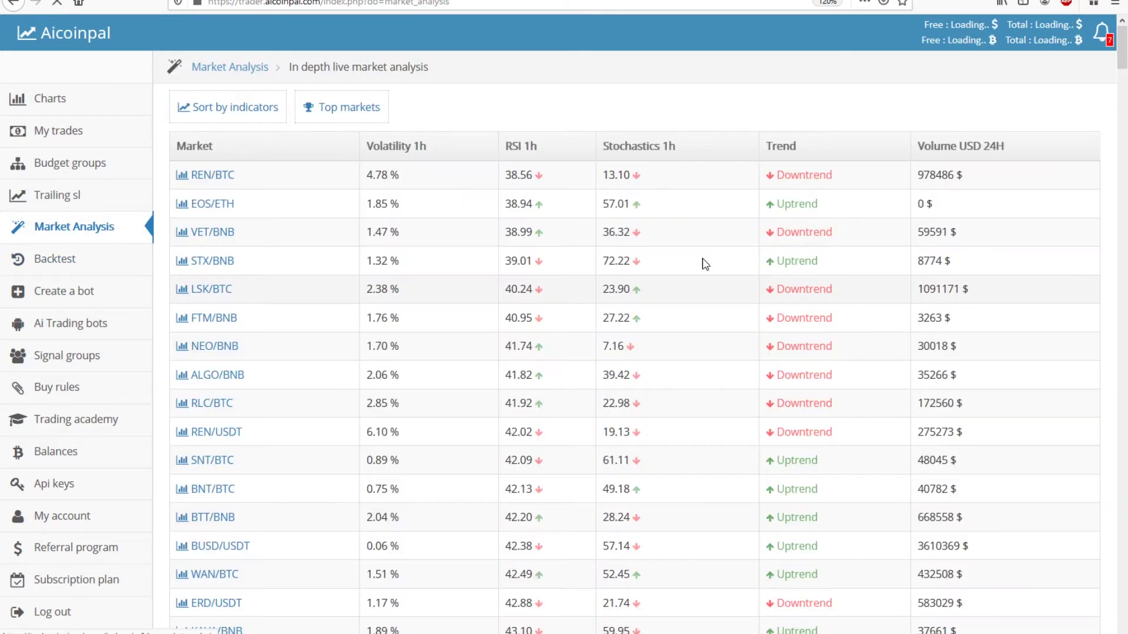
Rank markets by RSI 1h ascending and open the ERD/USDT (Elrond) chart.
{"action": "left_click", "coordinate": [627, 197]}
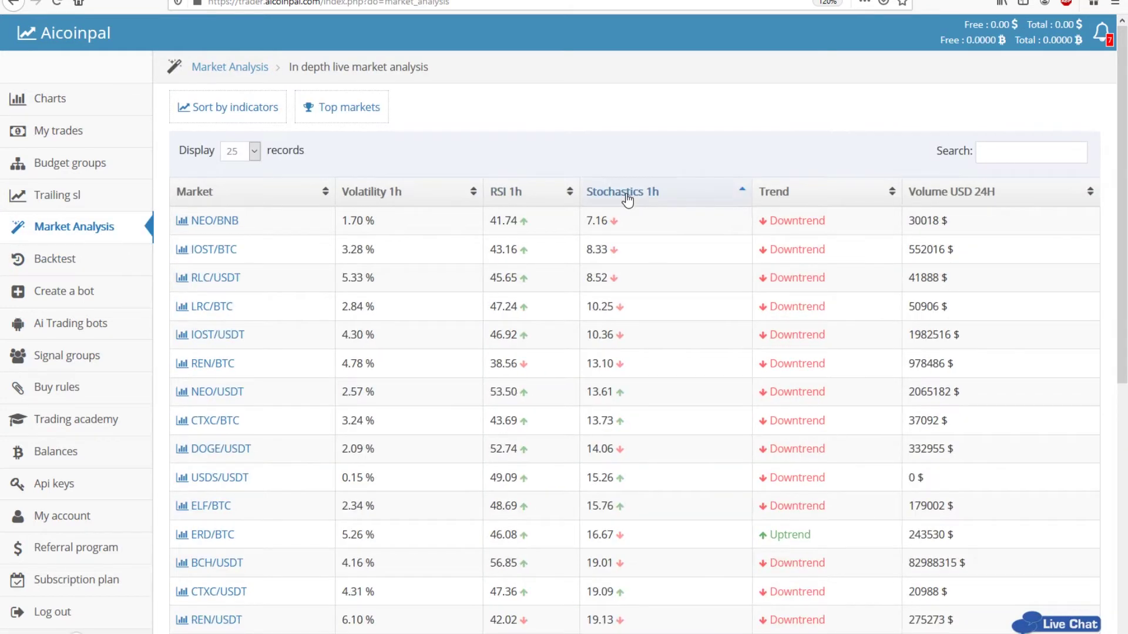
{"action": "left_click", "coordinate": [516, 190]}
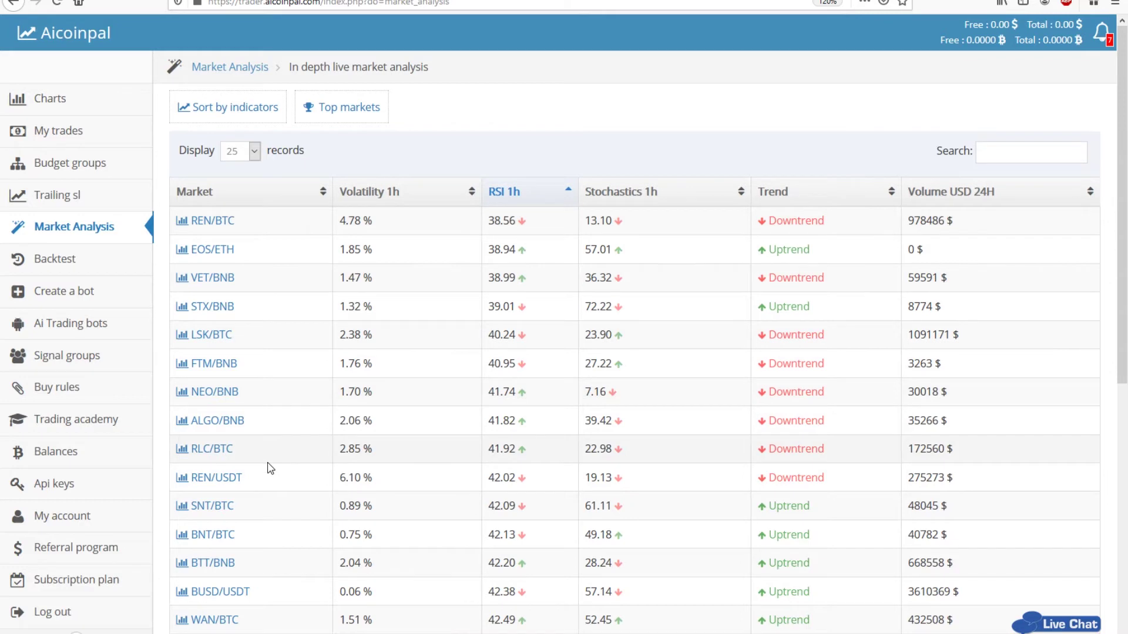
{"action": "scroll", "coordinate": [269, 487], "scroll_direction": "down", "scroll_amount": 3}
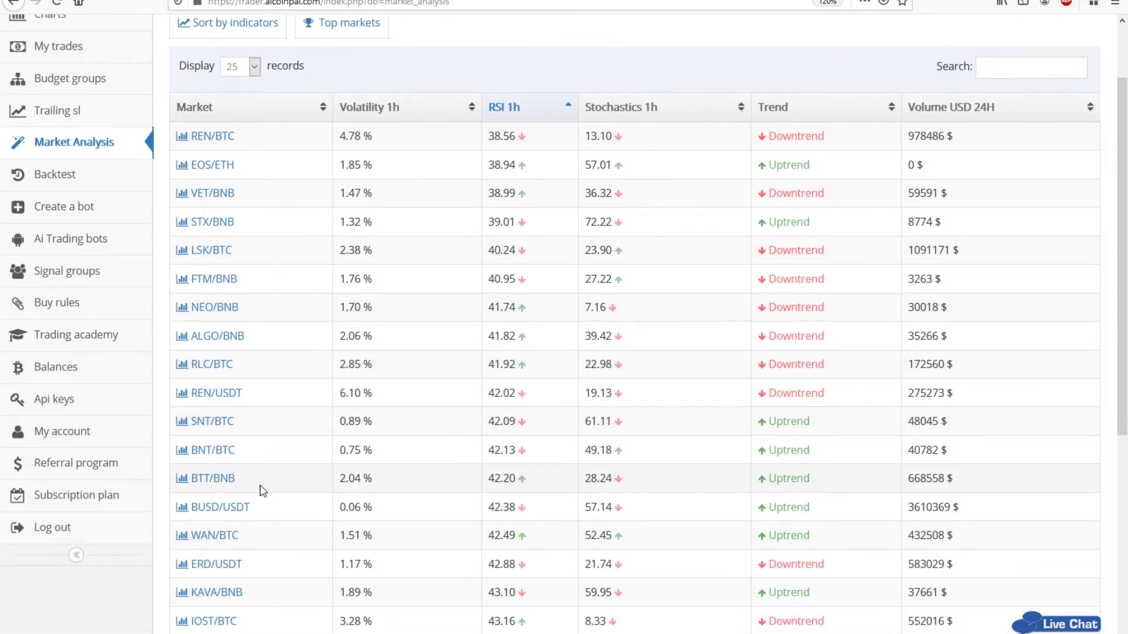
{"action": "scroll", "coordinate": [261, 505], "scroll_direction": "down", "scroll_amount": 3}
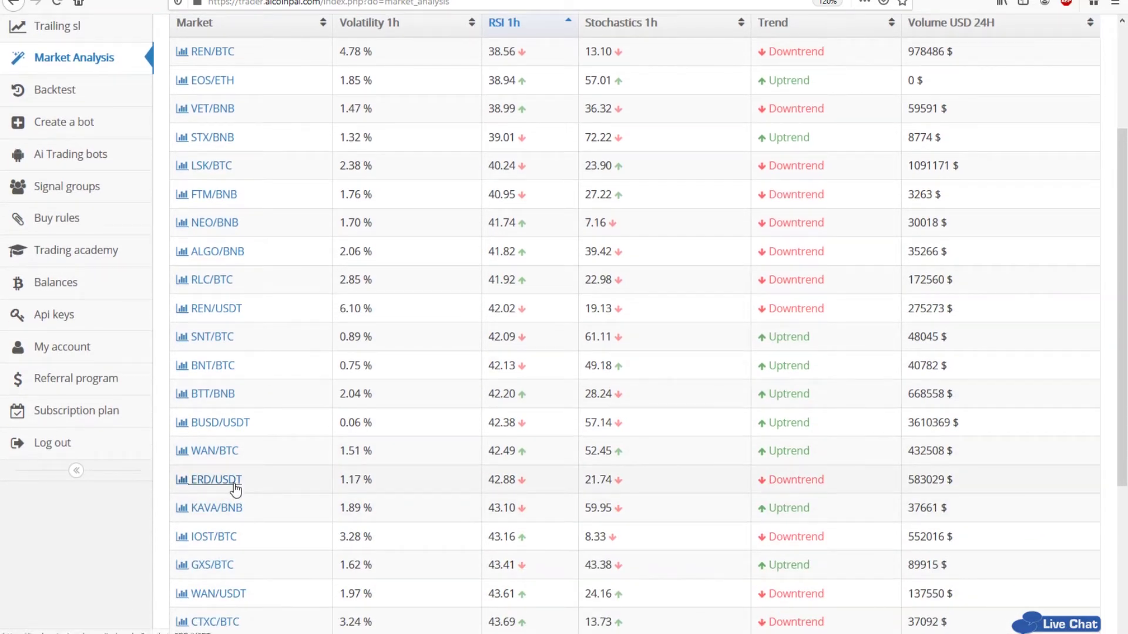
{"action": "left_click", "coordinate": [234, 485]}
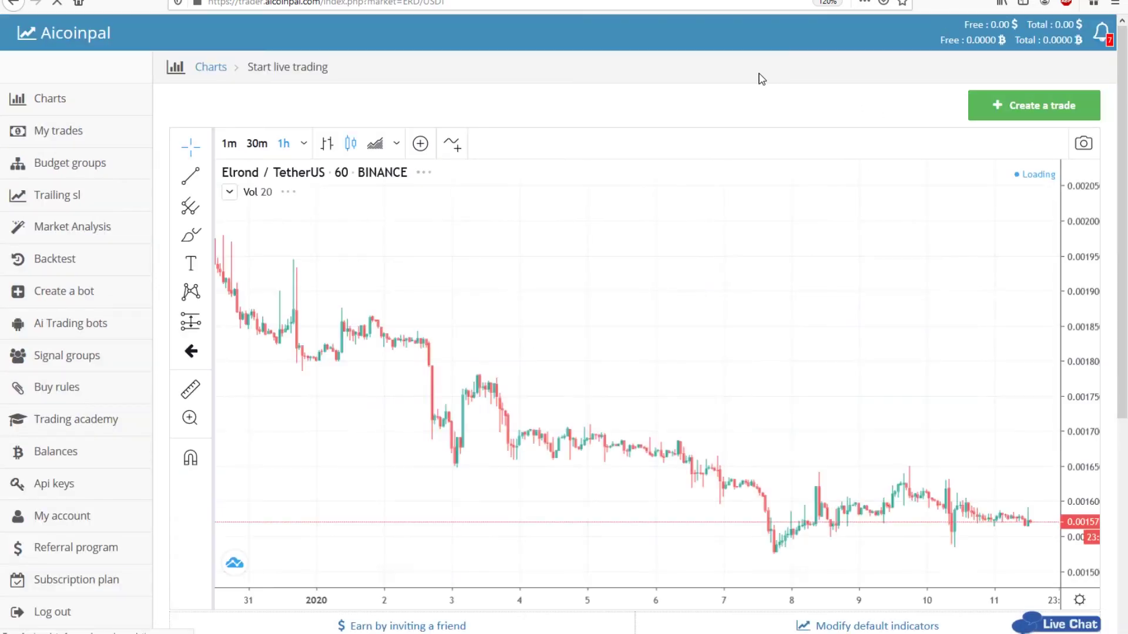
Draw an ascending ERD/USDT trend line from the 7 Jan low toward 12 Jan, then start a buy trade.
{"action": "scroll", "coordinate": [816, 428], "scroll_direction": "up", "scroll_amount": 3}
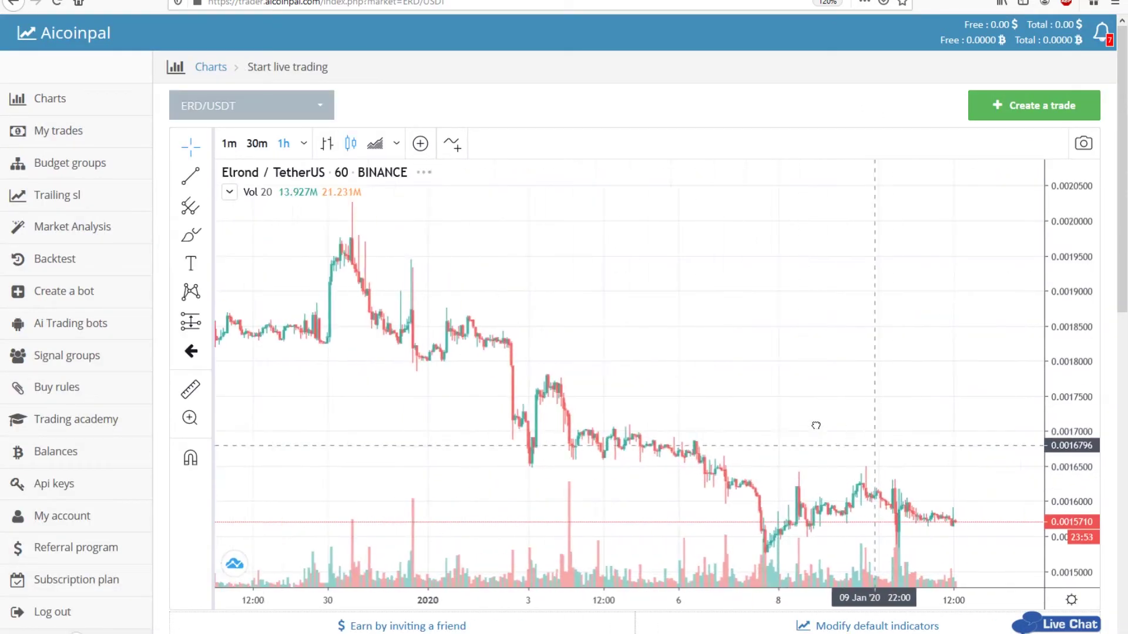
{"action": "scroll", "coordinate": [816, 428], "scroll_direction": "up", "scroll_amount": 3}
{"action": "left_click_drag", "start_coordinate": [916, 481], "coordinate": [783, 263]}
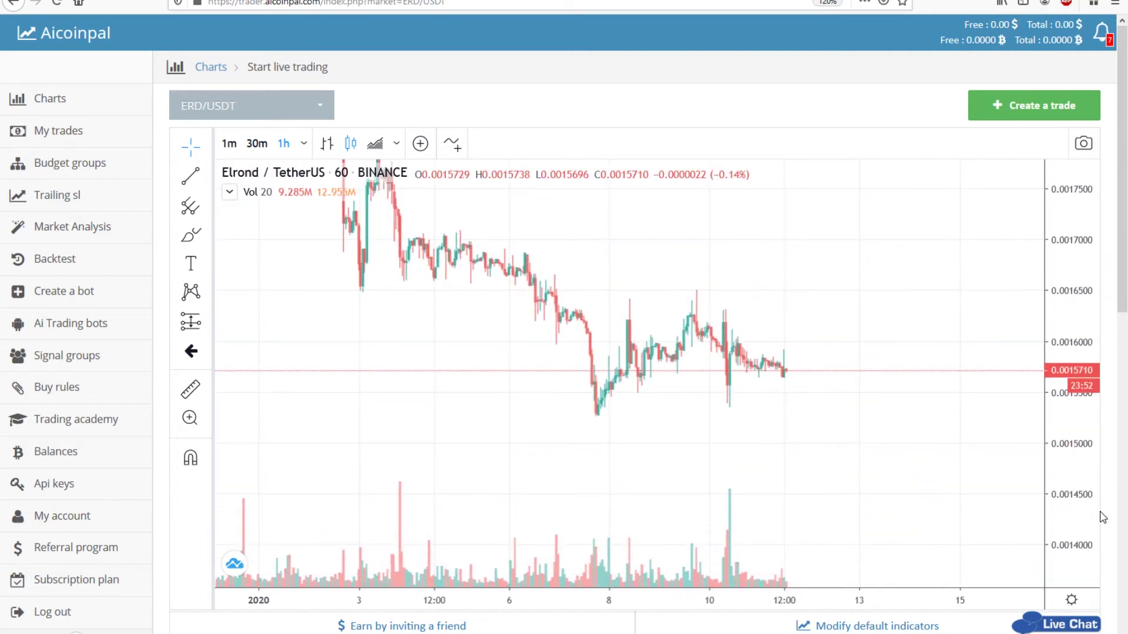
{"action": "left_click_drag", "start_coordinate": [1100, 516], "coordinate": [1024, 329]}
{"action": "left_click_drag", "start_coordinate": [844, 392], "coordinate": [760, 392]}
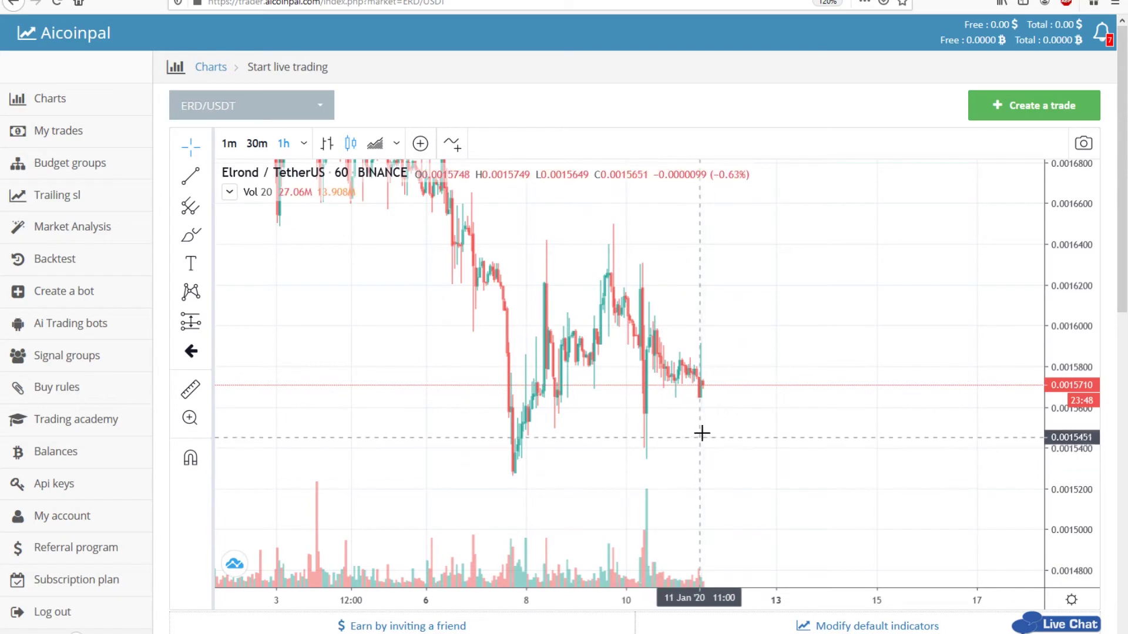
{"action": "left_click", "coordinate": [190, 176]}
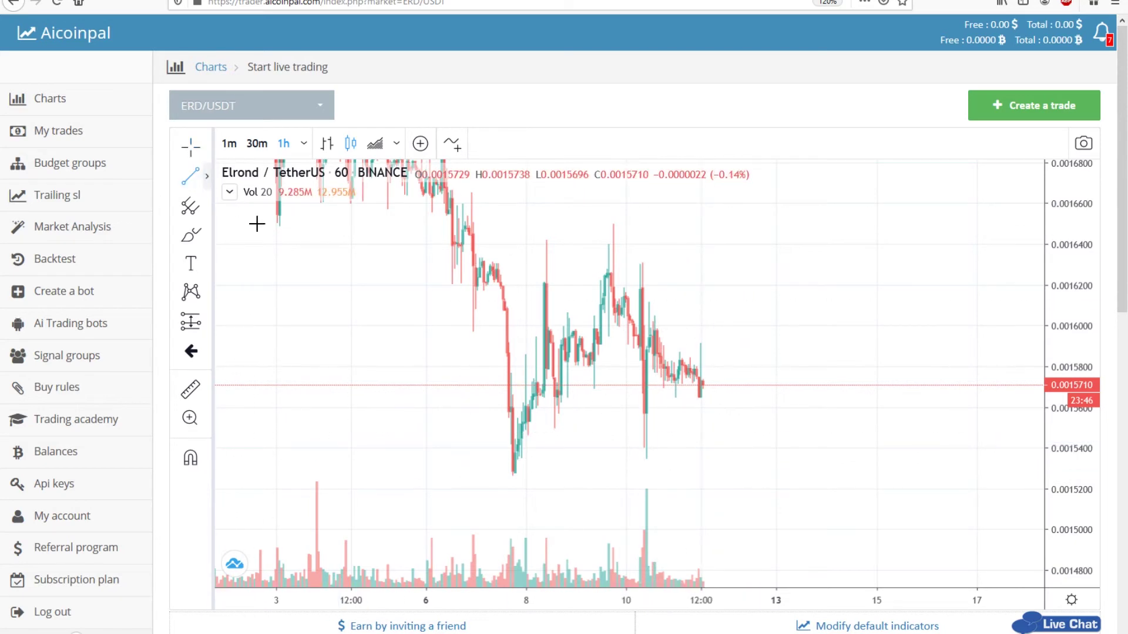
{"action": "left_click", "coordinate": [511, 479]}
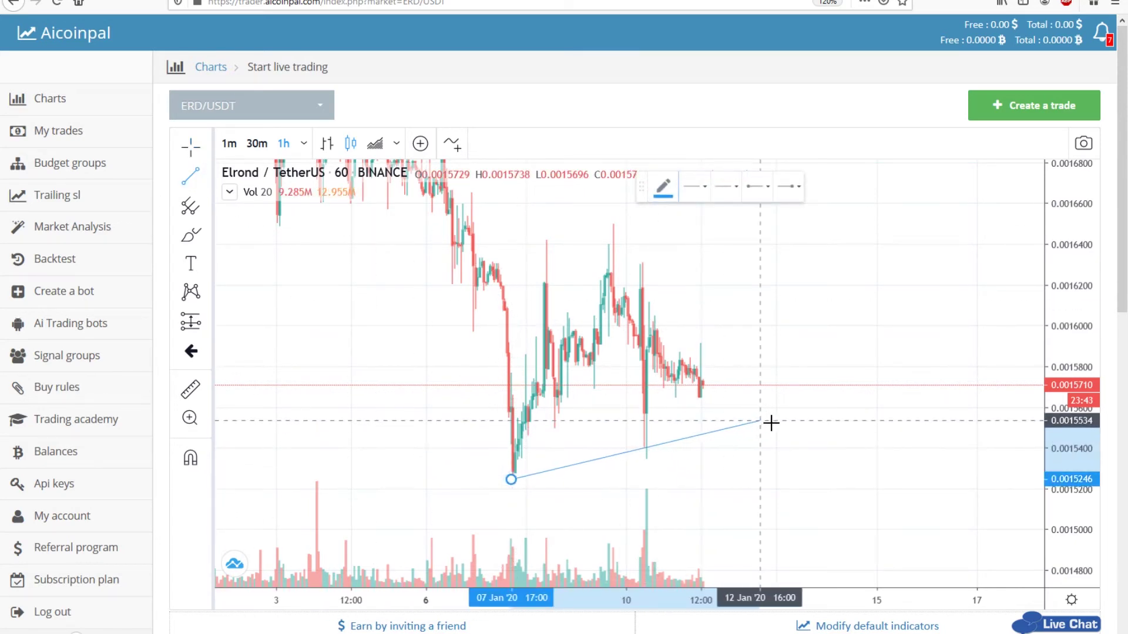
{"action": "left_click", "coordinate": [850, 428]}
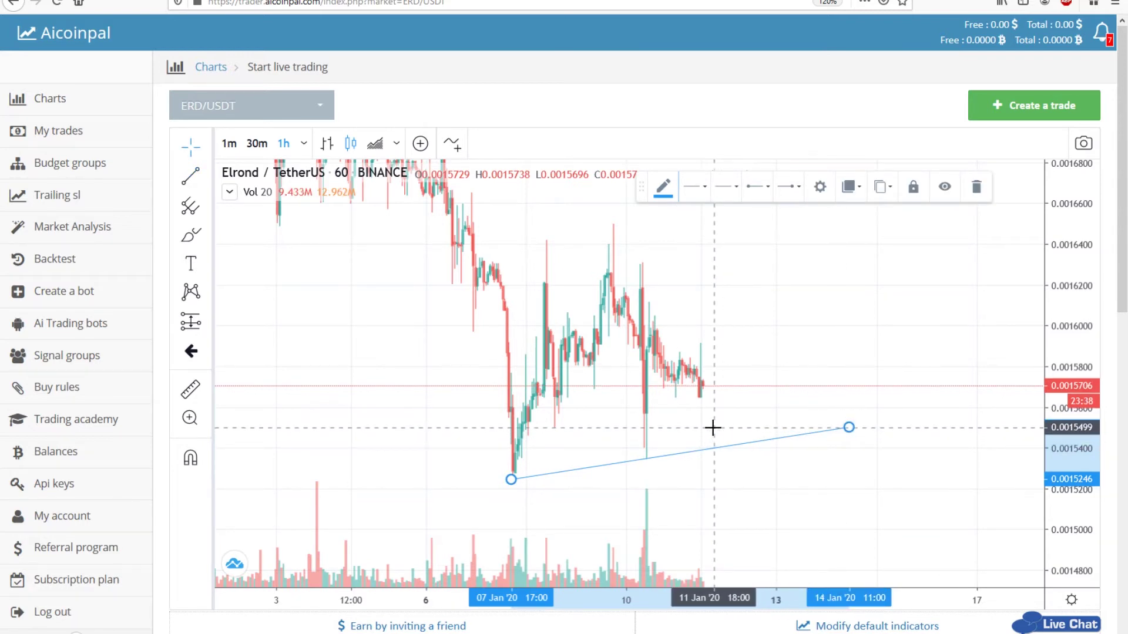
{"action": "left_click", "coordinate": [1050, 104]}
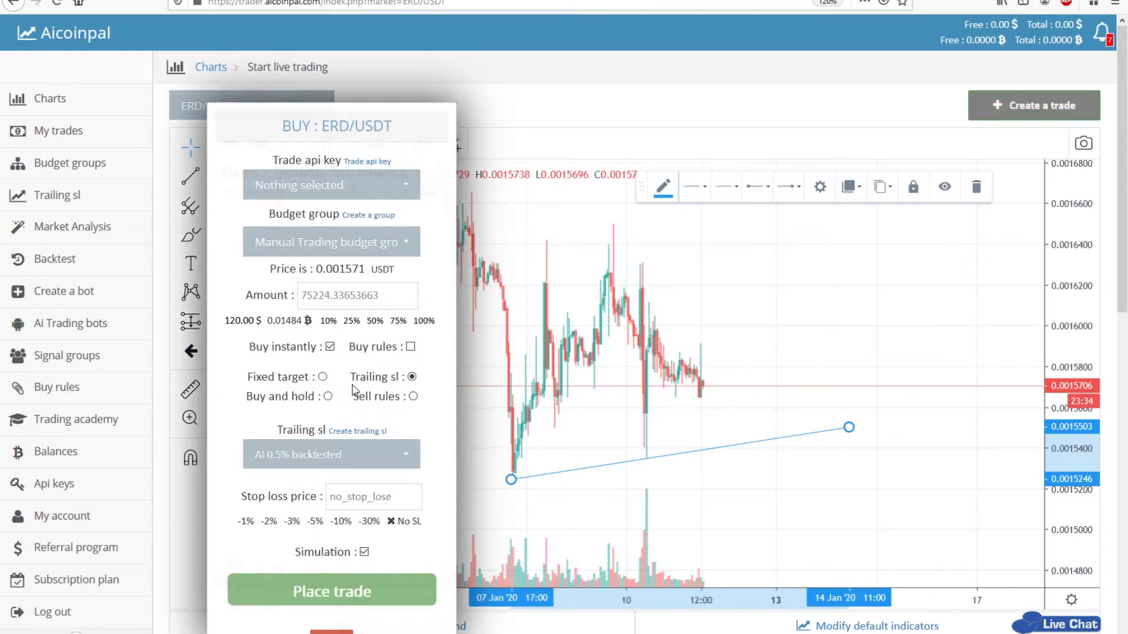
Place an ERD/USDT buy with instant buying off and buy price 0.00154.
{"action": "left_click", "coordinate": [330, 347]}
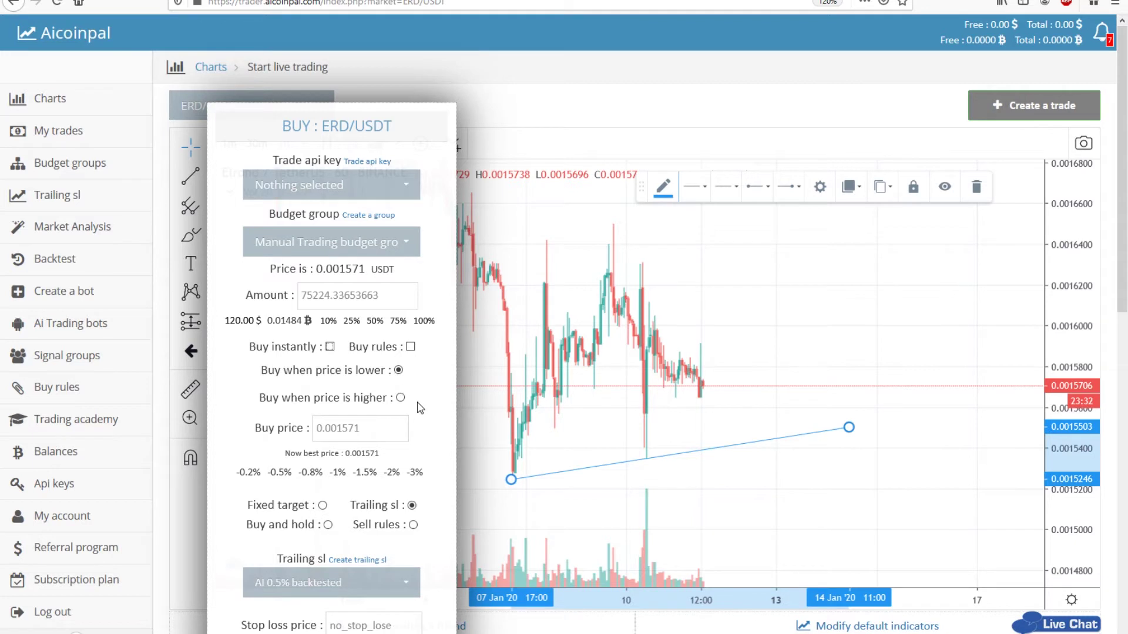
{"action": "scroll", "coordinate": [420, 407], "scroll_direction": "down", "scroll_amount": 3}
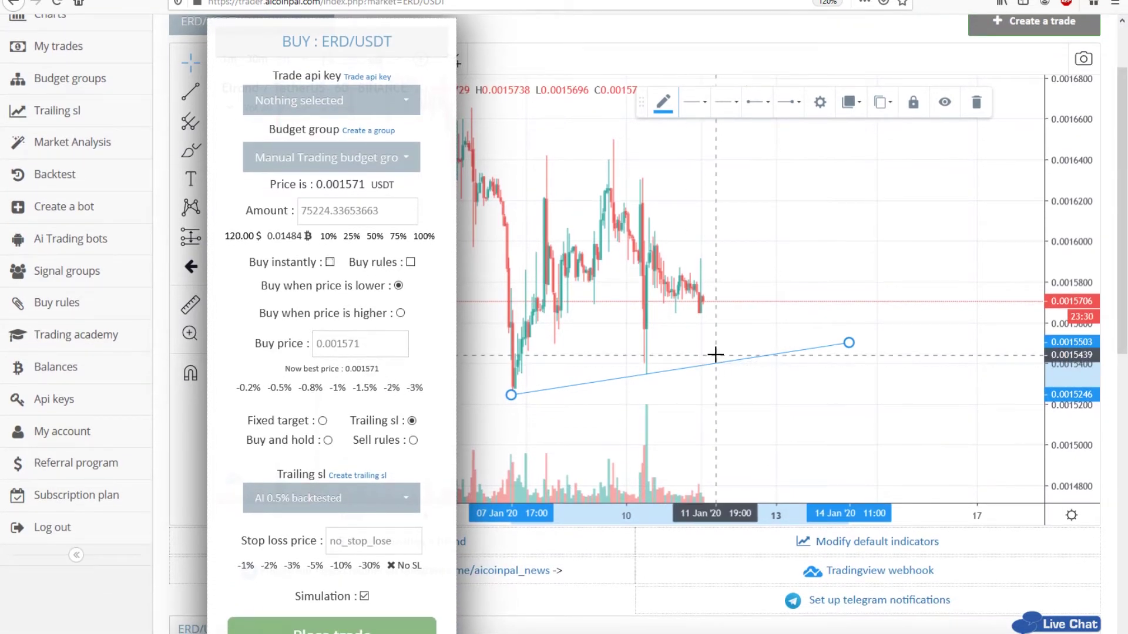
{"action": "left_click", "coordinate": [361, 349]}
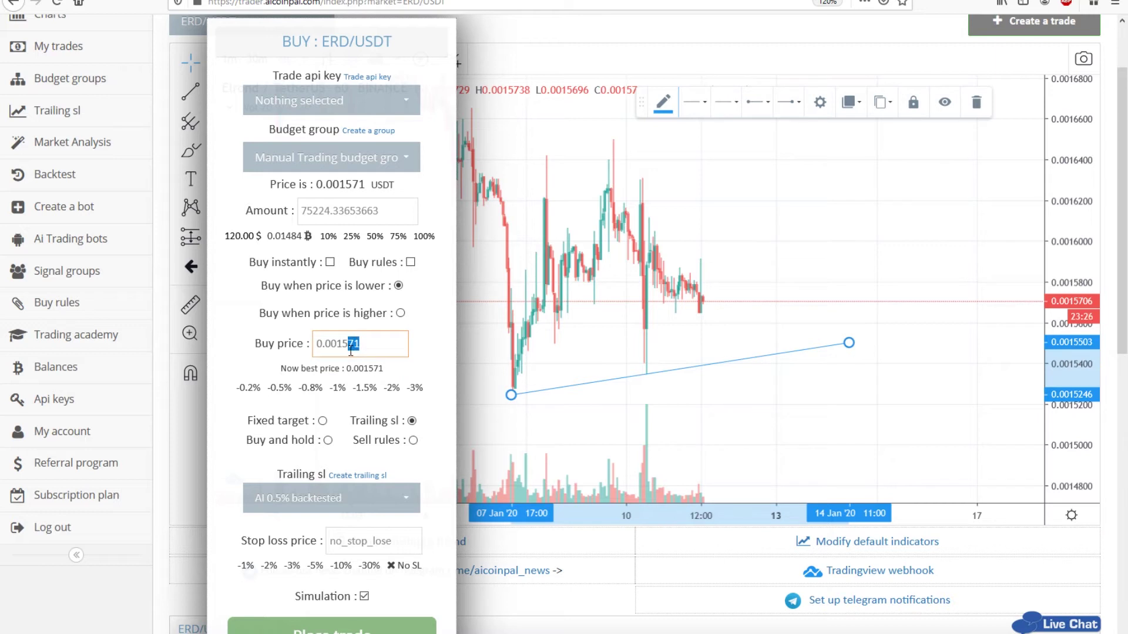
{"action": "type", "text": "4"}
{"action": "scroll", "coordinate": [360, 426], "scroll_direction": "down", "scroll_amount": 3}
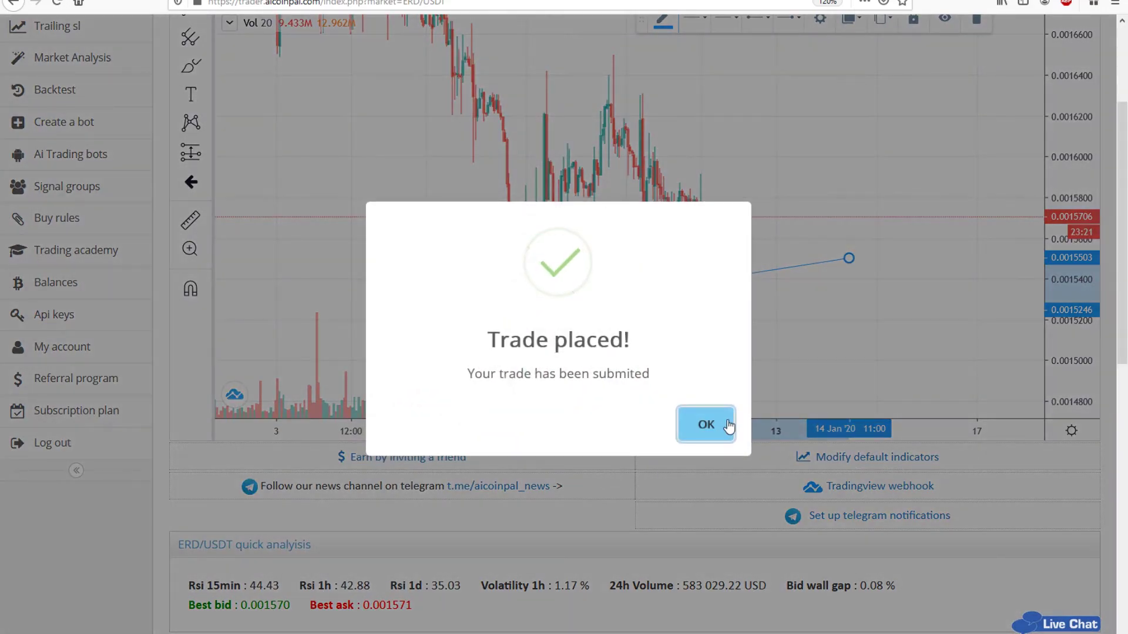
{"action": "left_click", "coordinate": [726, 422]}
Scroll through the currently active trades list and back up to the top.
{"action": "scroll", "coordinate": [158, 462], "scroll_direction": "down", "scroll_amount": 10}
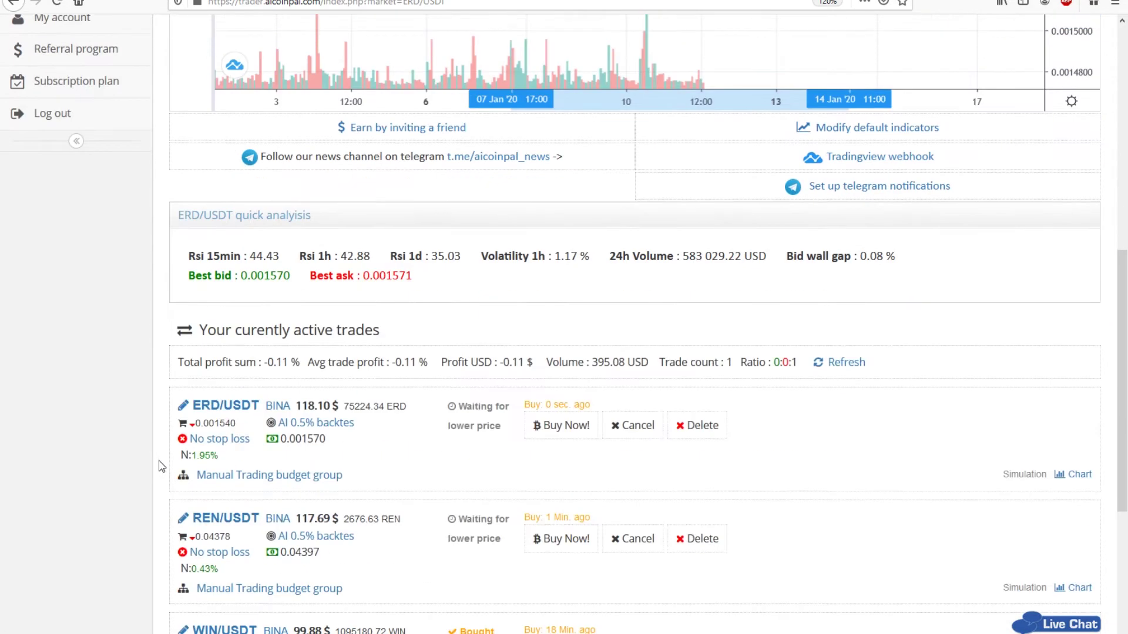
{"action": "scroll", "coordinate": [433, 400], "scroll_direction": "down", "scroll_amount": 3}
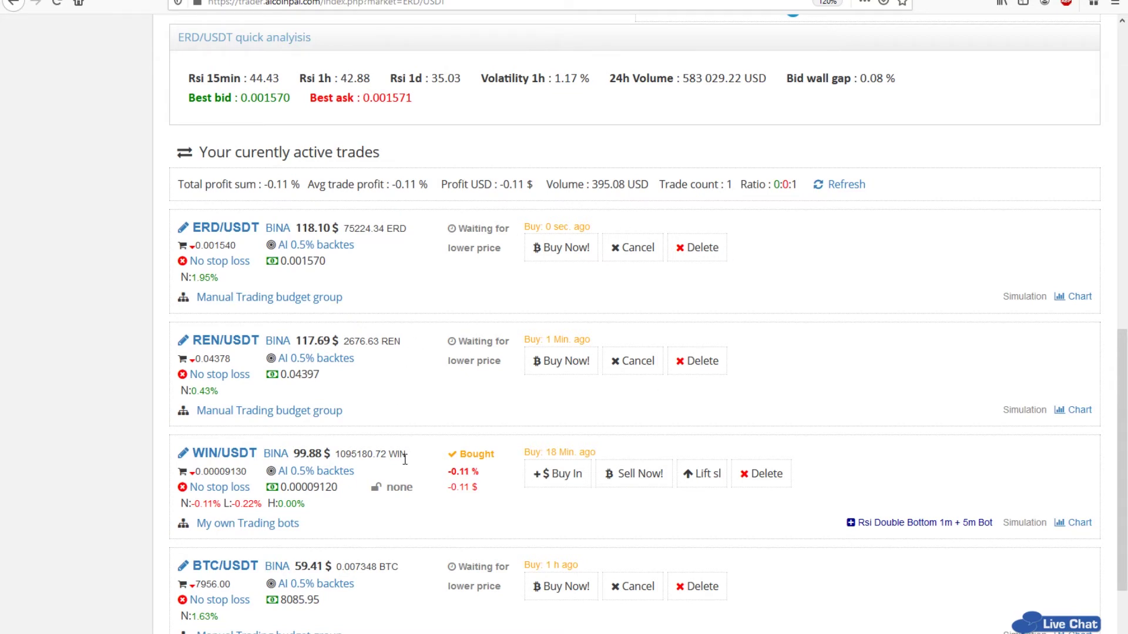
{"action": "scroll", "coordinate": [404, 531], "scroll_direction": "down", "scroll_amount": 2}
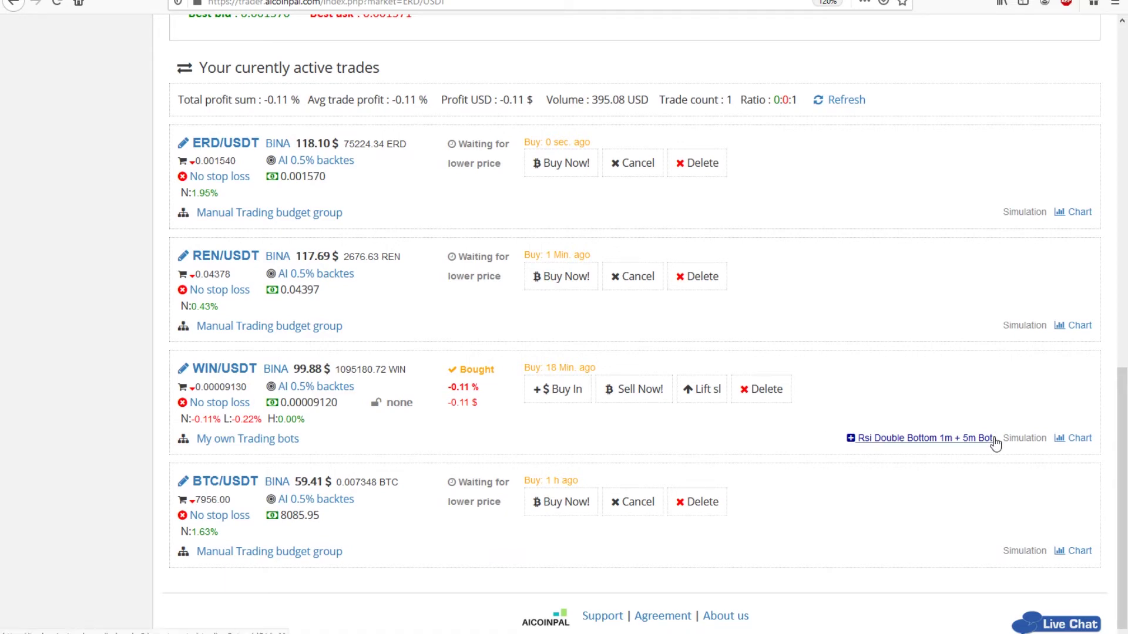
{"action": "scroll", "coordinate": [147, 382], "scroll_direction": "up", "scroll_amount": 14}
{"action": "scroll", "coordinate": [128, 352], "scroll_direction": "up", "scroll_amount": 4}
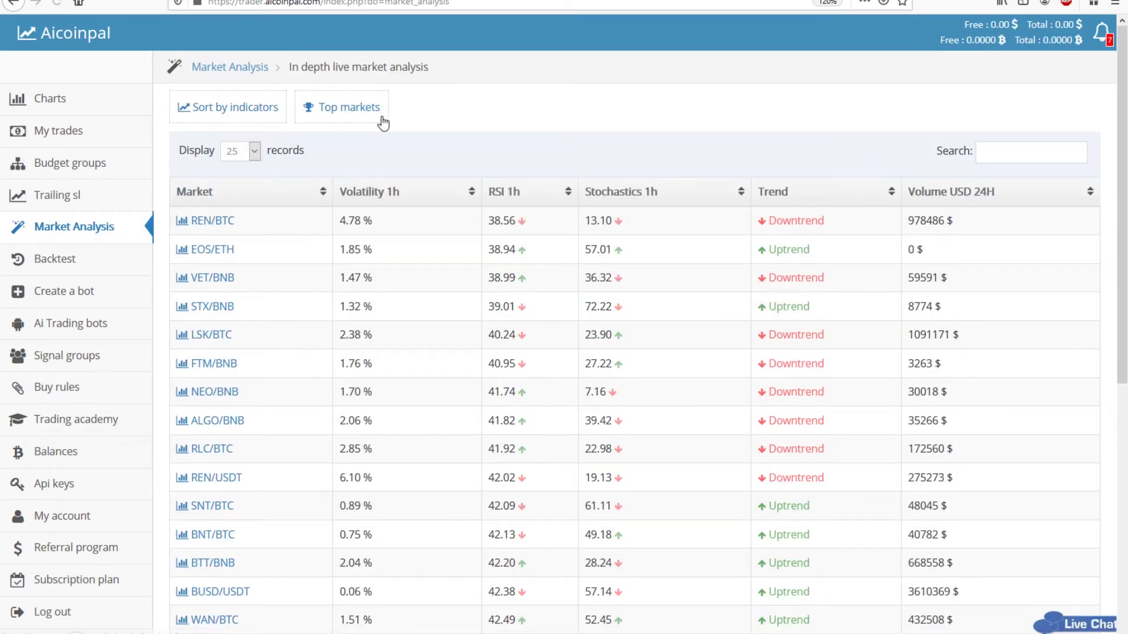
Rank the top markets by 24h price change, biggest gainers first.
{"action": "left_click", "coordinate": [381, 117]}
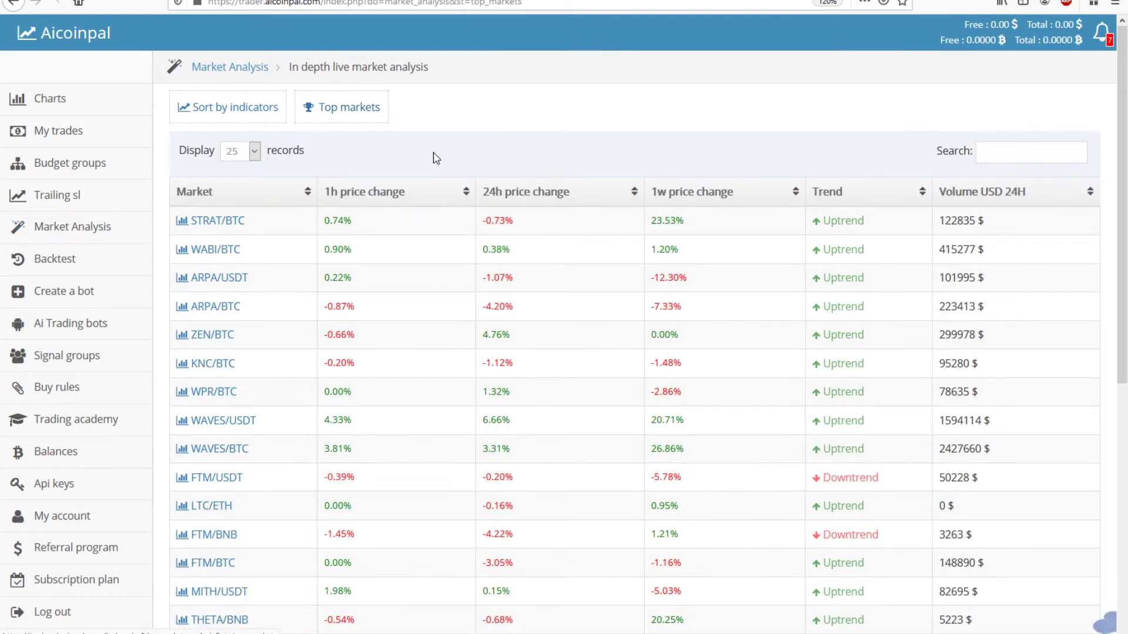
{"action": "left_click", "coordinate": [384, 201]}
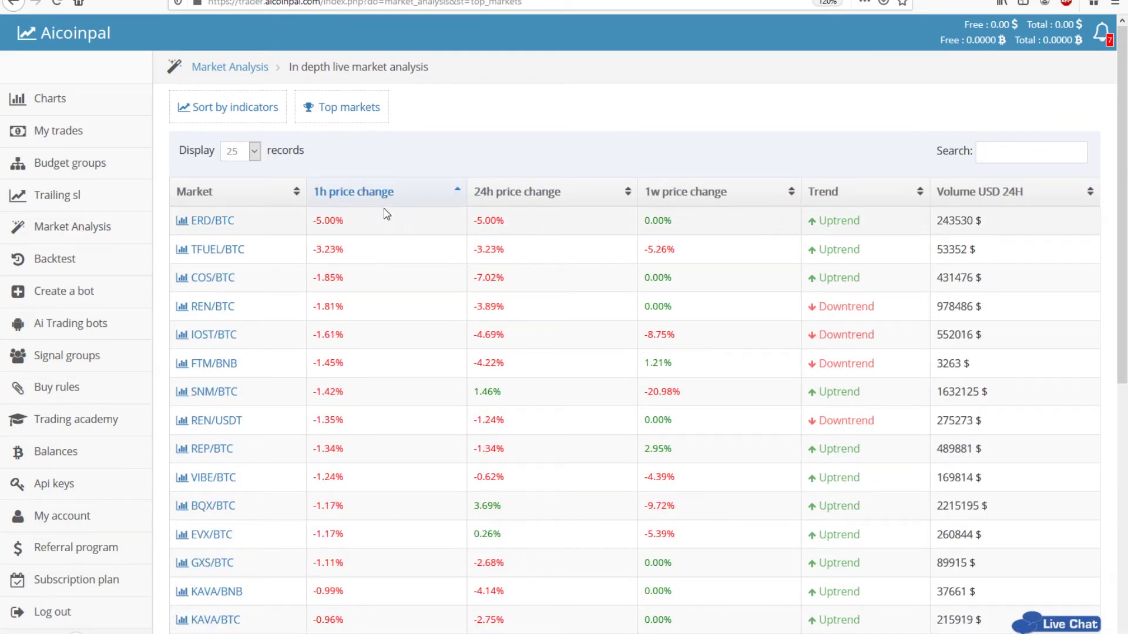
{"action": "left_click", "coordinate": [528, 199]}
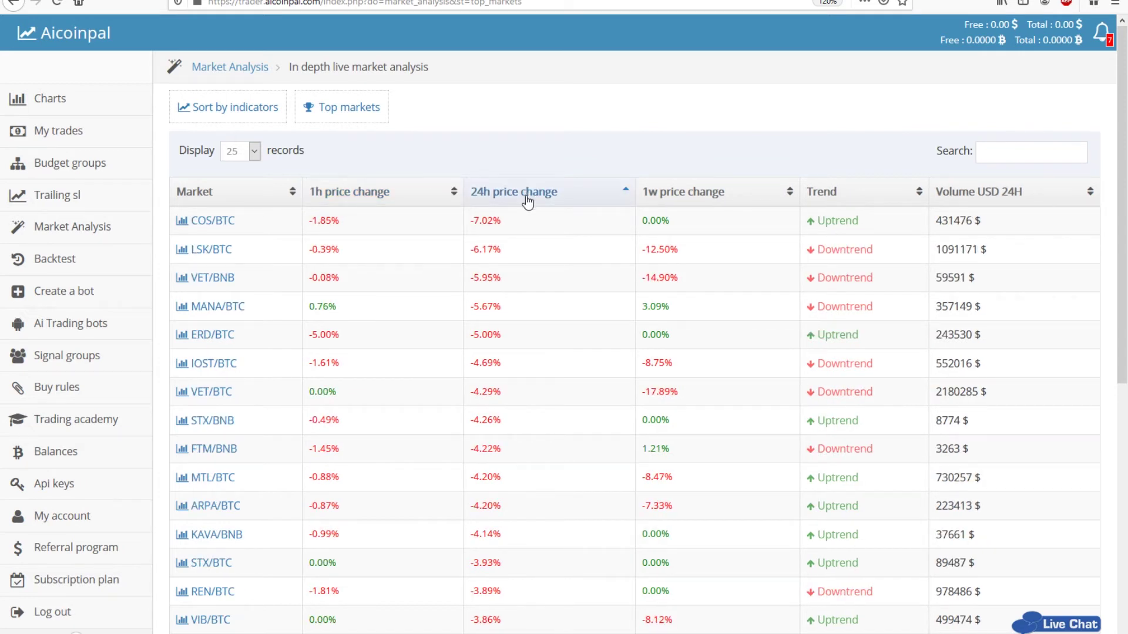
{"action": "left_click", "coordinate": [529, 198]}
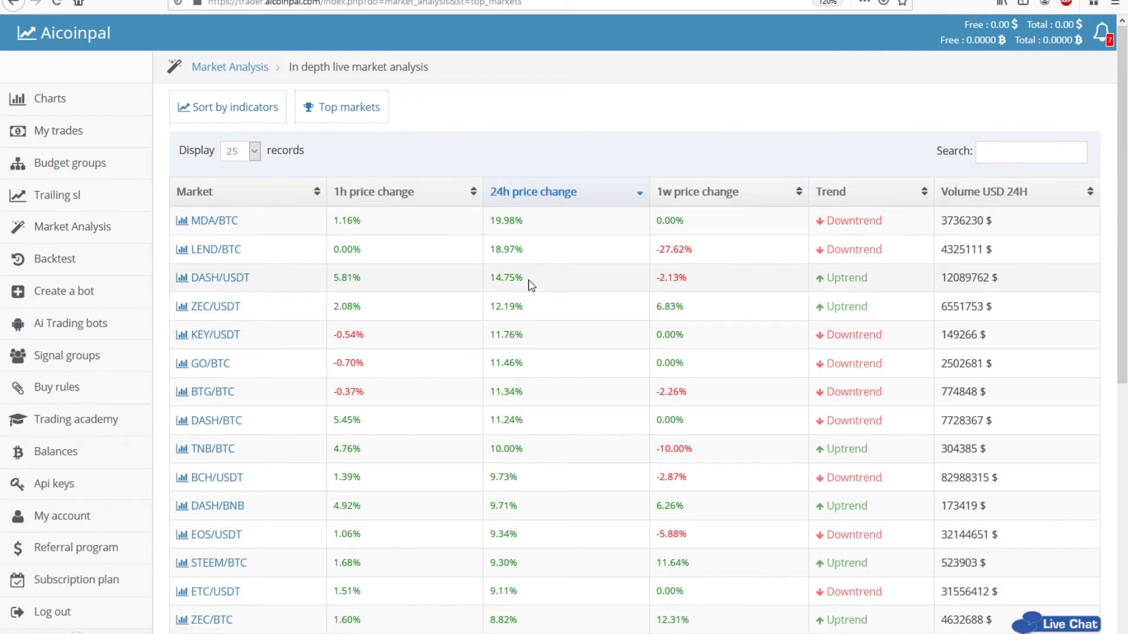
Inspect the DASH/USDT row's weekly change, then open its price chart.
{"action": "double_click", "coordinate": [510, 278]}
{"action": "left_click", "coordinate": [662, 284]}
{"action": "left_click_drag", "start_coordinate": [690, 280], "coordinate": [663, 282]}
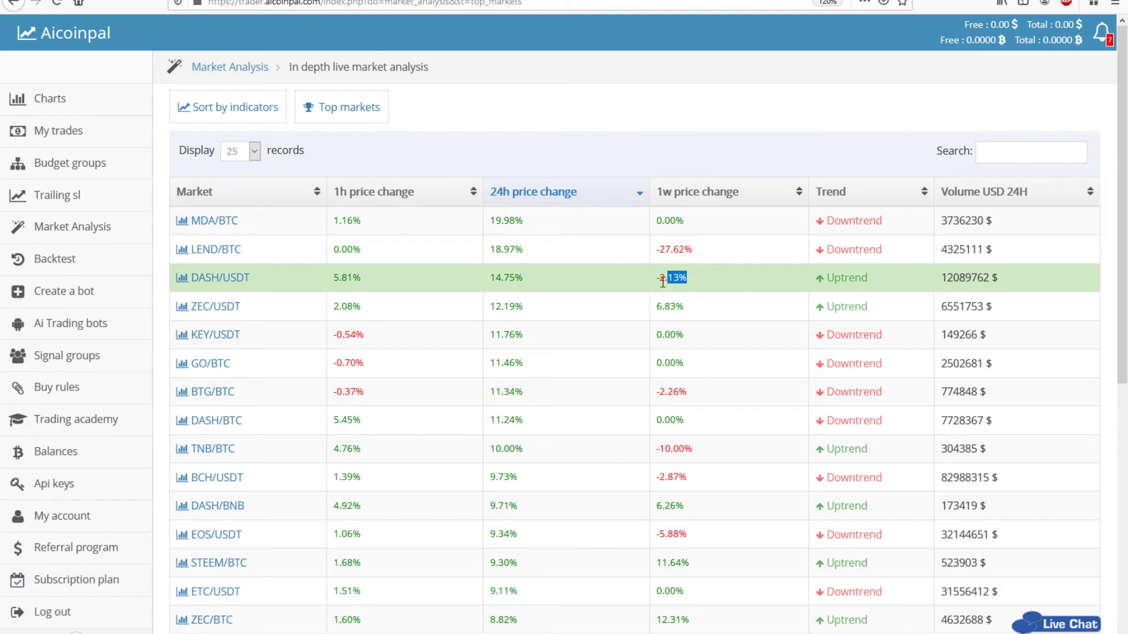
{"action": "left_click", "coordinate": [699, 285]}
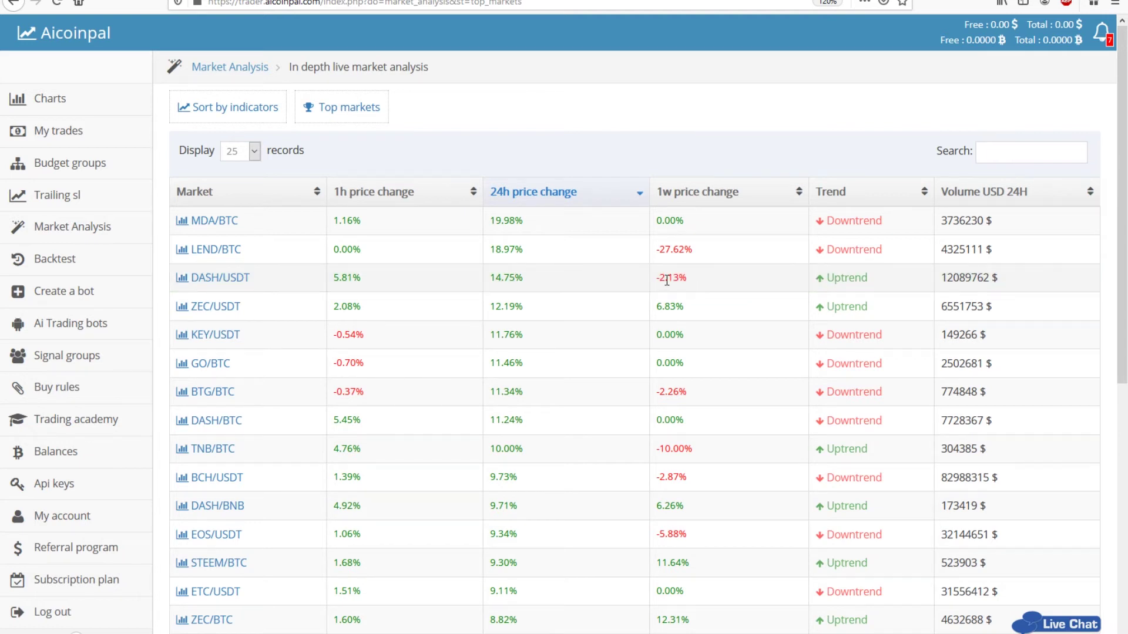
{"action": "left_click", "coordinate": [238, 281]}
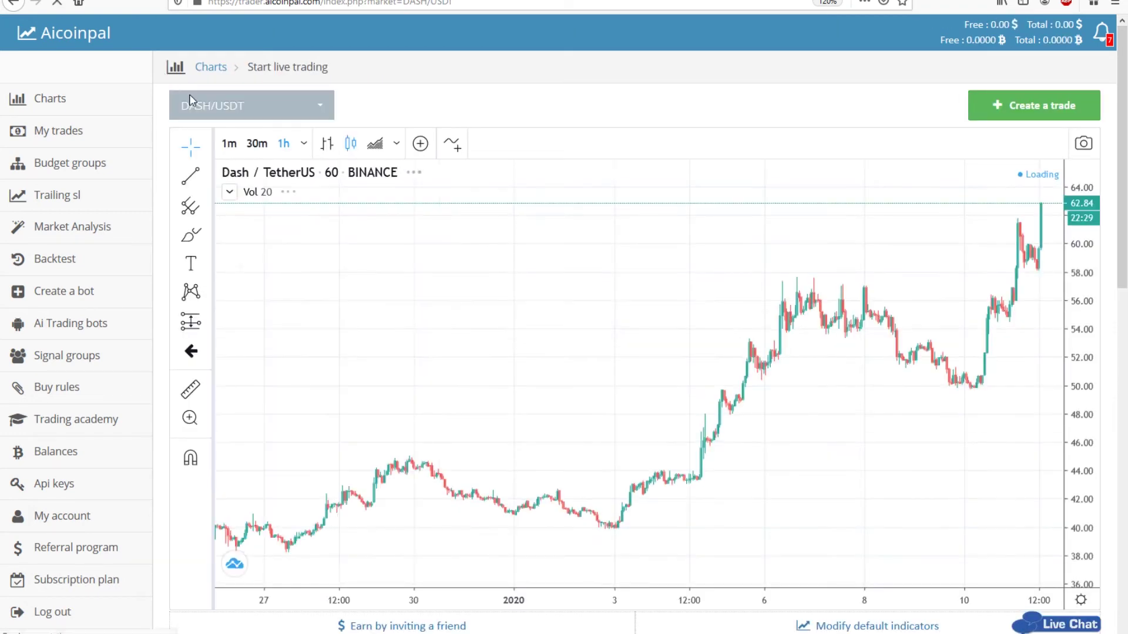
{"action": "left_click_drag", "start_coordinate": [848, 294], "coordinate": [610, 307]}
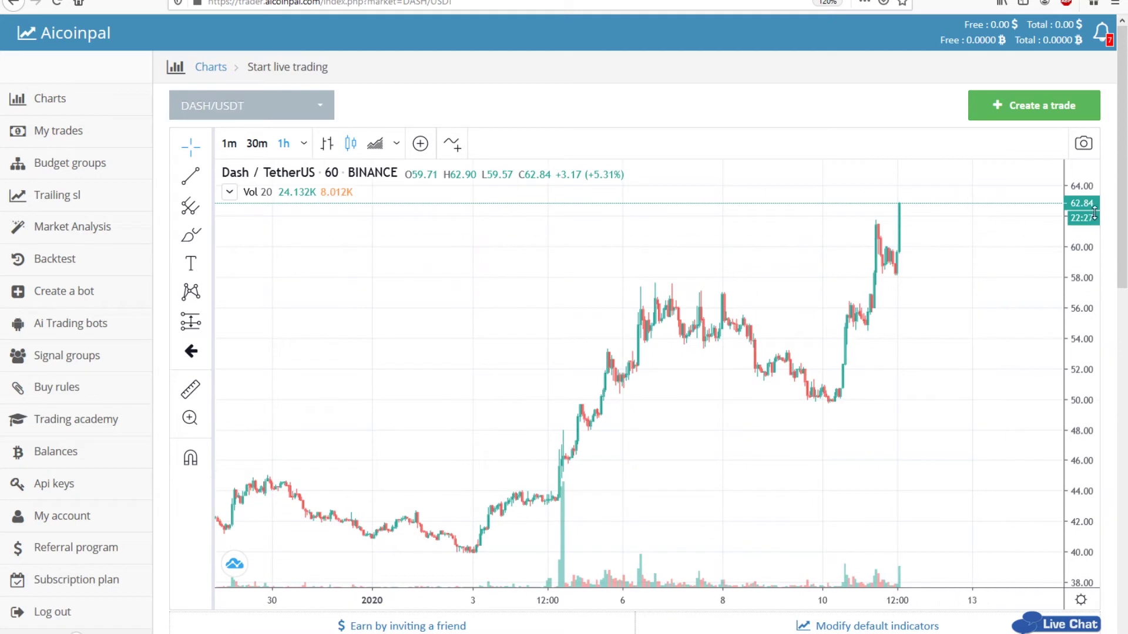
{"action": "left_click", "coordinate": [304, 143]}
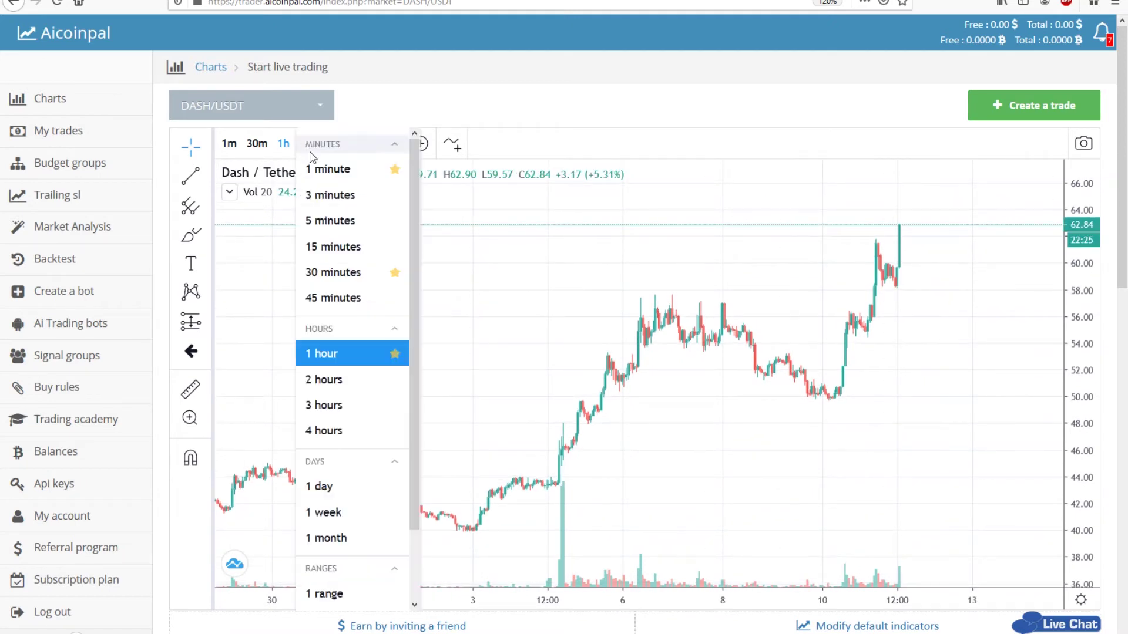
{"action": "left_click", "coordinate": [330, 514]}
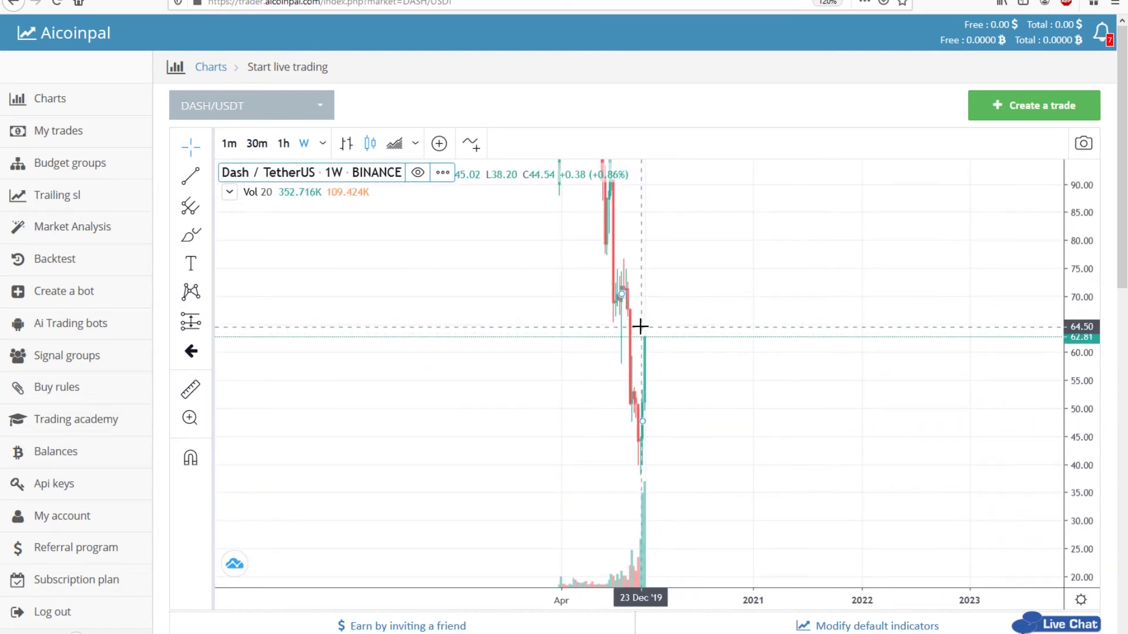
{"action": "scroll", "coordinate": [642, 324], "scroll_direction": "up", "scroll_amount": 3}
{"action": "mouse_move", "coordinate": [642, 325]}
{"action": "left_mouse_down"}
{"action": "mouse_move", "coordinate": [480, 337]}
{"action": "mouse_move", "coordinate": [849, 397]}
{"action": "left_mouse_up"}
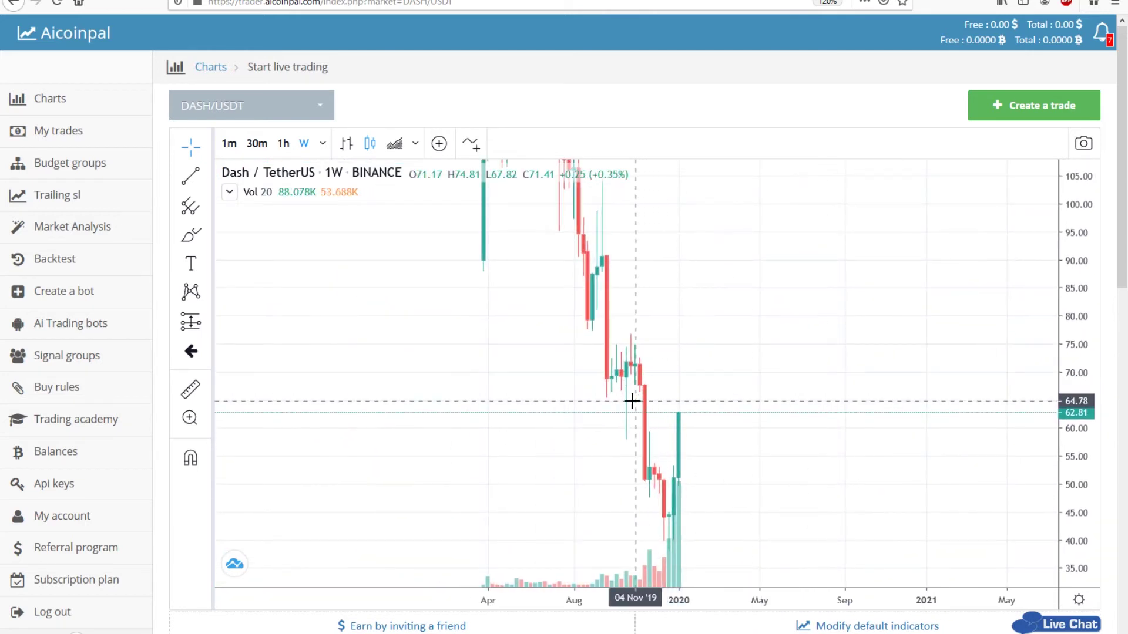
{"action": "scroll", "coordinate": [640, 423], "scroll_direction": "up", "scroll_amount": 2}
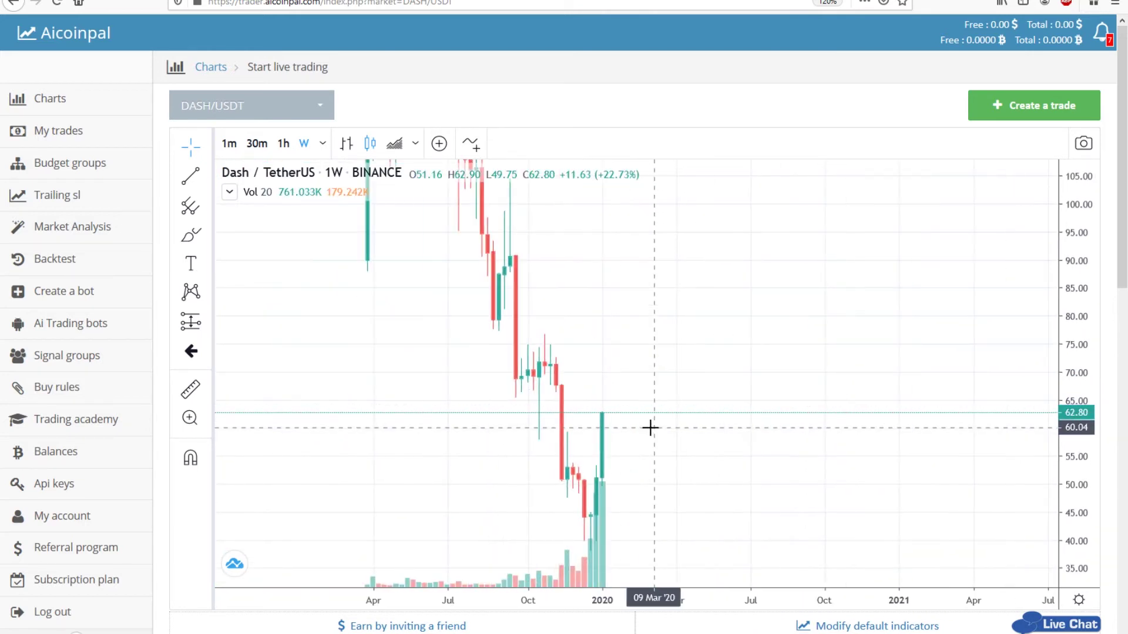
{"action": "left_click", "coordinate": [283, 143]}
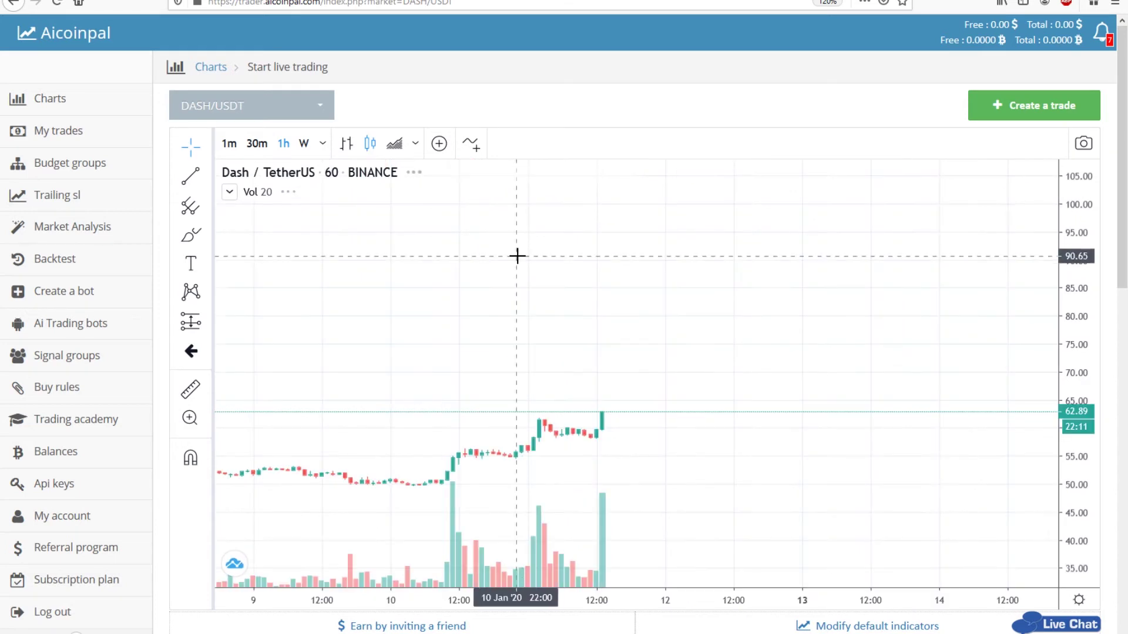
{"action": "scroll", "coordinate": [833, 448], "scroll_direction": "down", "scroll_amount": 3}
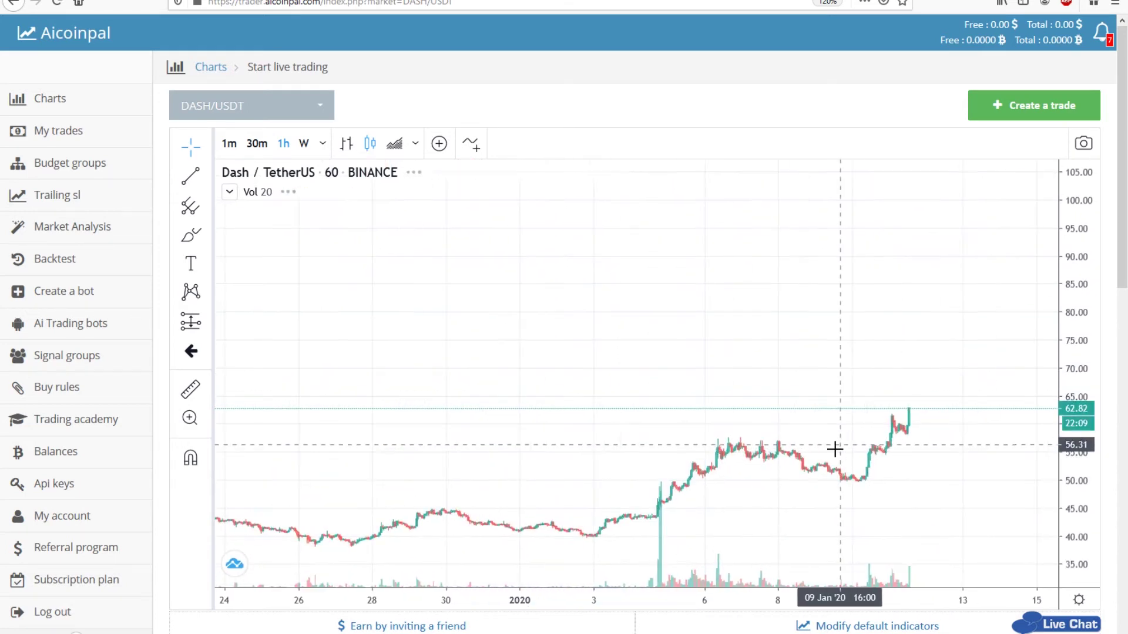
{"action": "left_click_drag", "start_coordinate": [901, 410], "coordinate": [869, 350]}
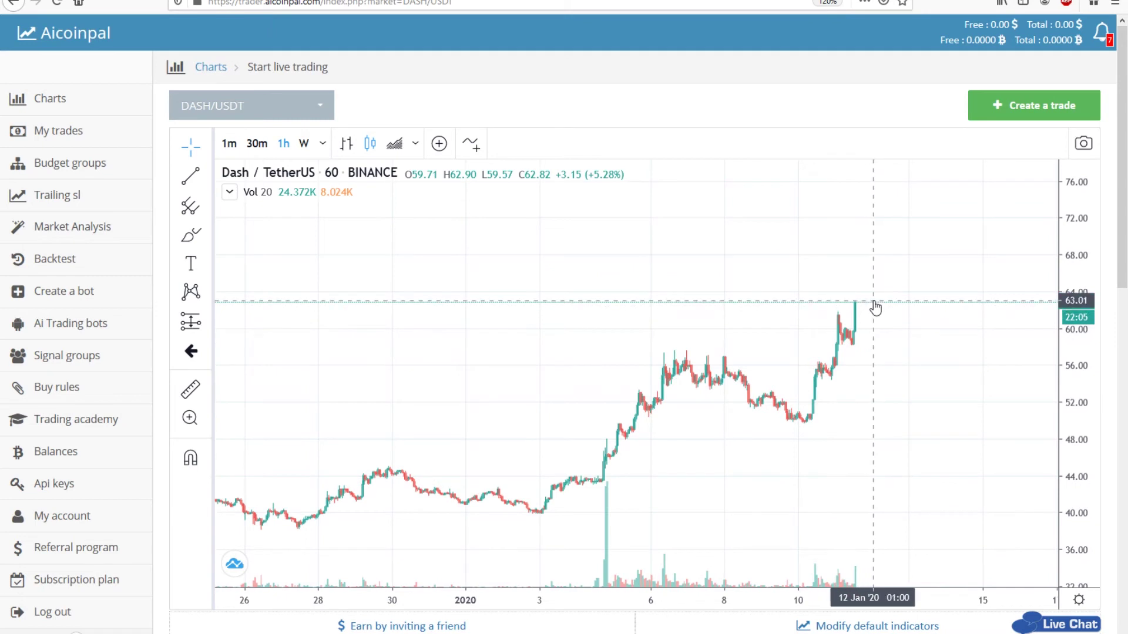
{"action": "scroll", "coordinate": [875, 306], "scroll_direction": "up", "scroll_amount": 3}
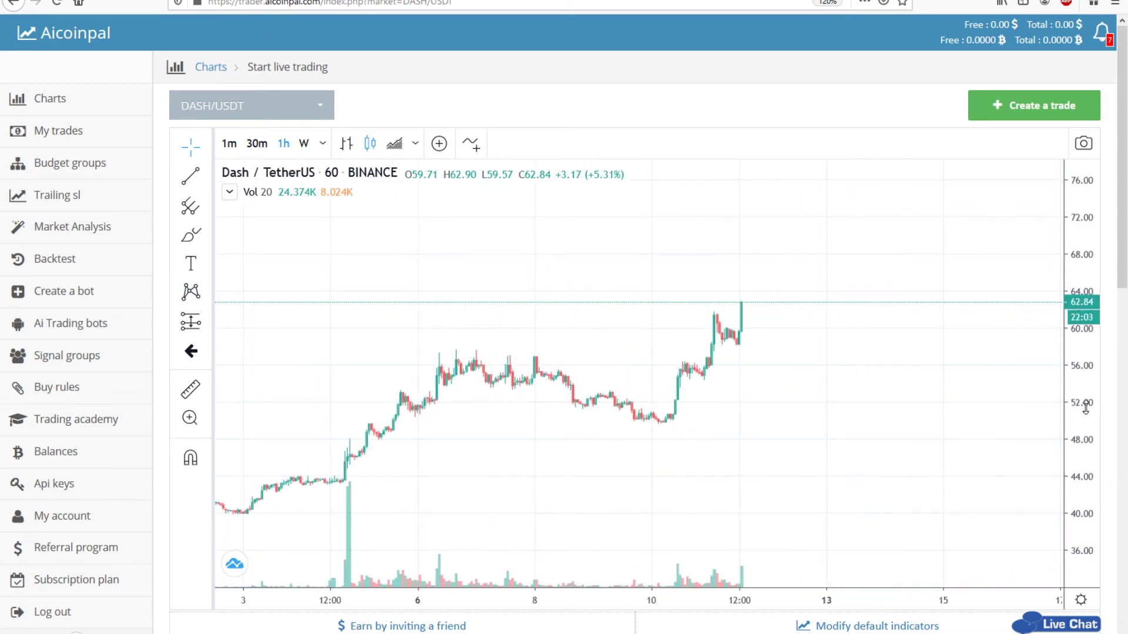
{"action": "left_click_drag", "start_coordinate": [878, 264], "coordinate": [813, 355]}
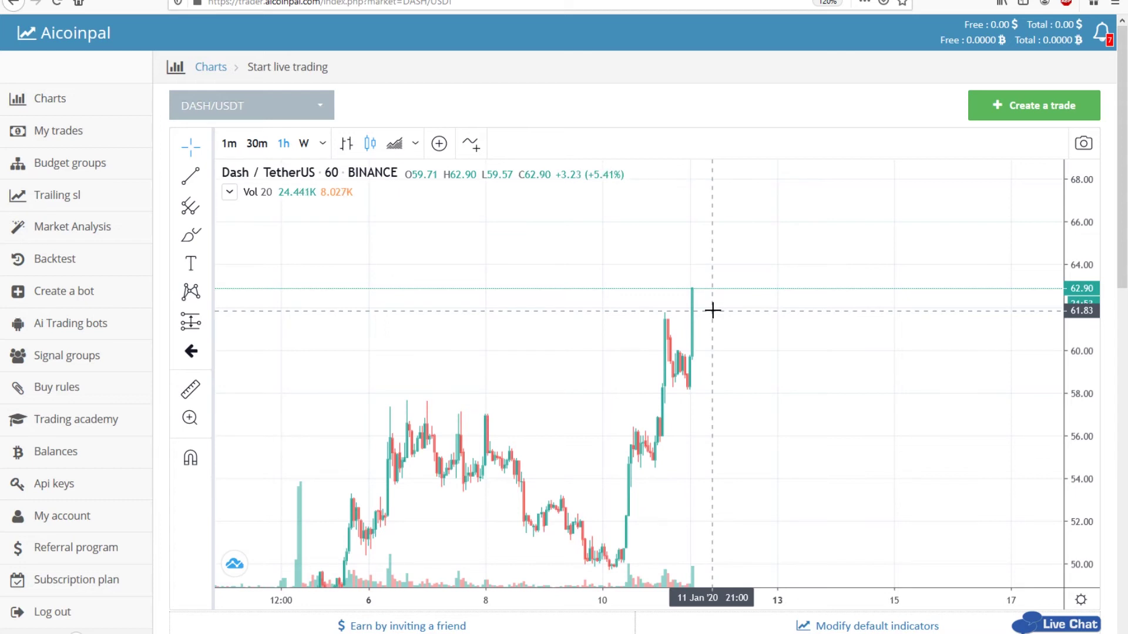
Buy DASH/USDT instantly with 10% of the budget and a fixed 0.5% target.
{"action": "left_click", "coordinate": [1022, 117]}
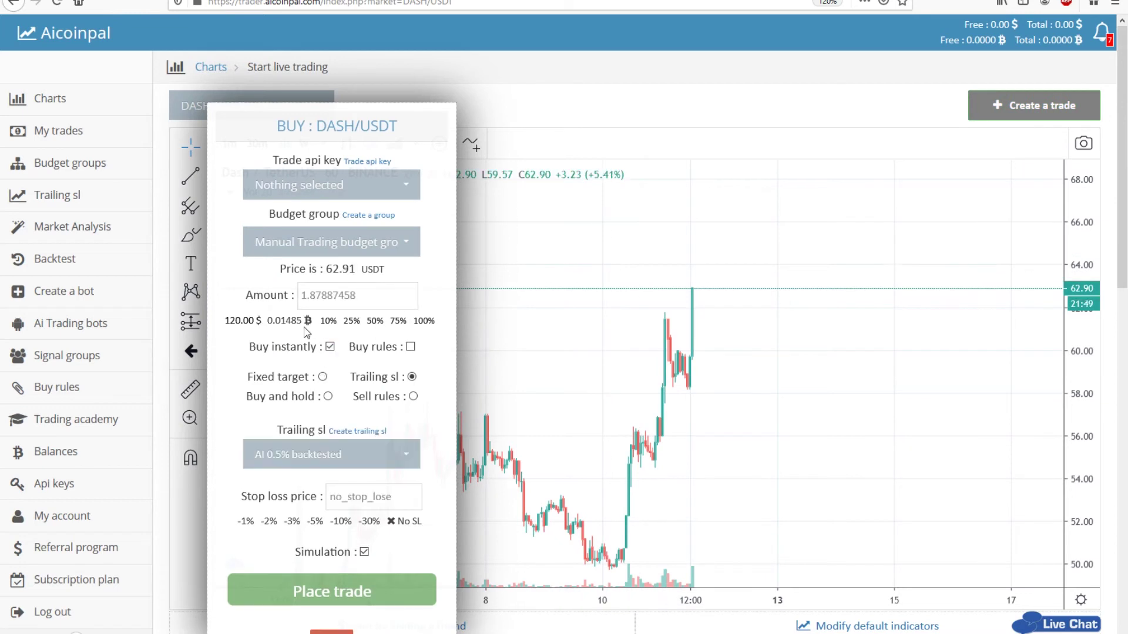
{"action": "left_click", "coordinate": [328, 322]}
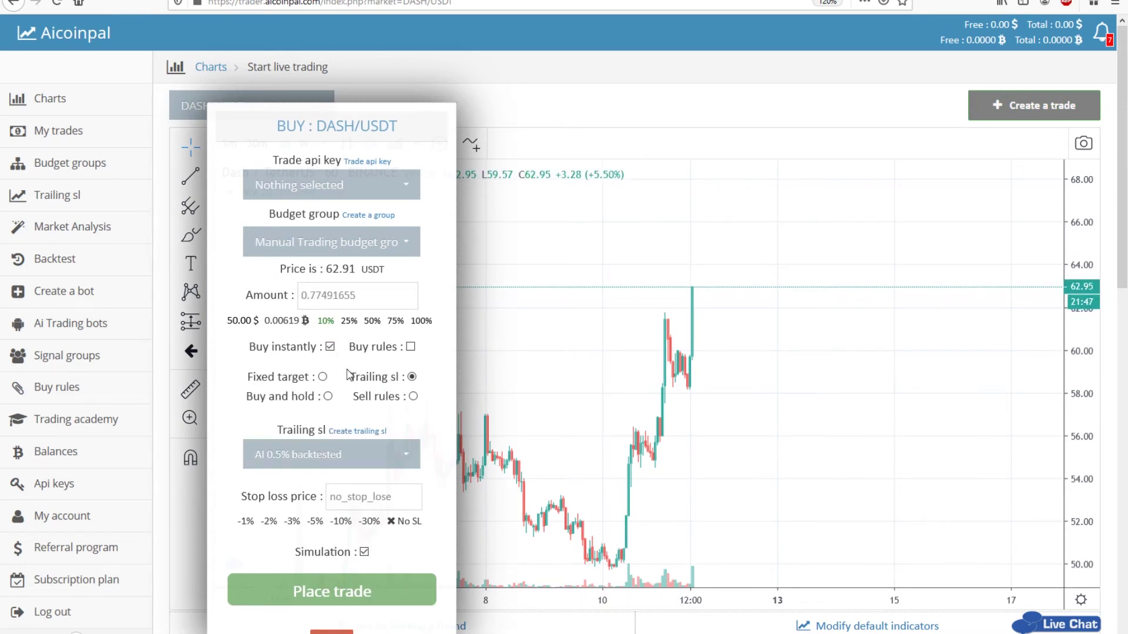
{"action": "scroll", "coordinate": [353, 376], "scroll_direction": "down", "scroll_amount": 3}
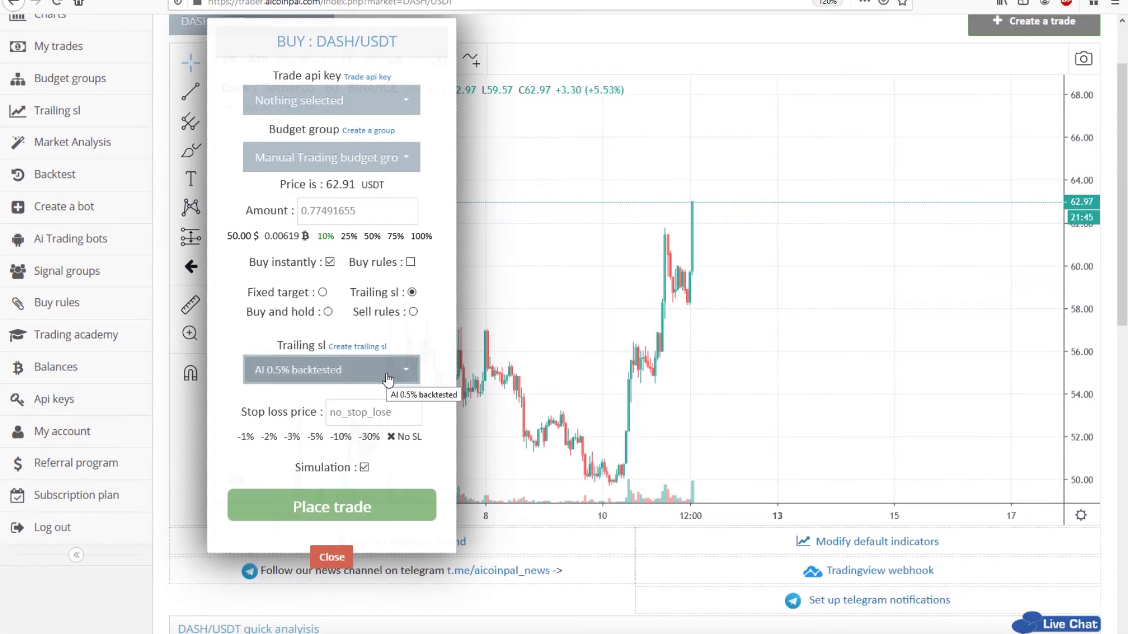
{"action": "left_click", "coordinate": [323, 292]}
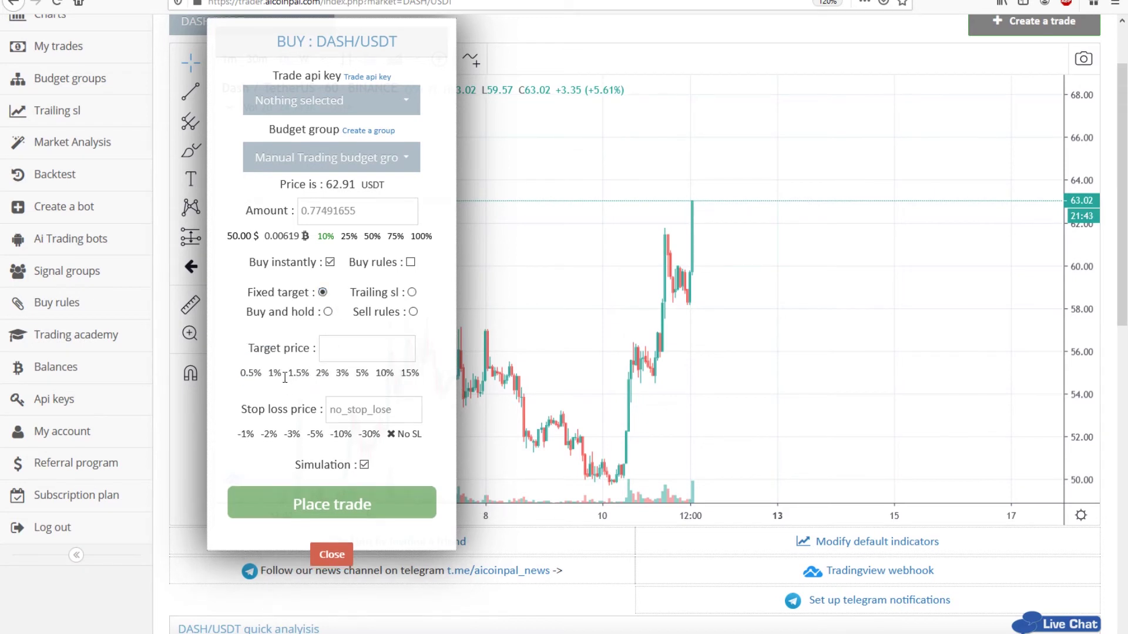
{"action": "left_click", "coordinate": [250, 373]}
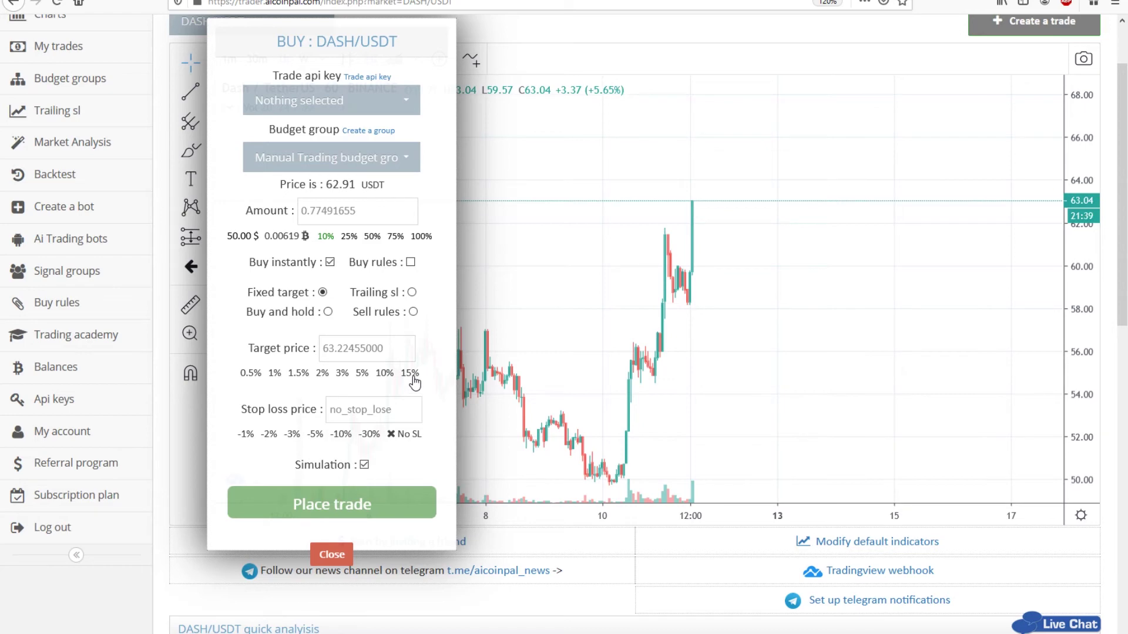
{"action": "left_click", "coordinate": [340, 500]}
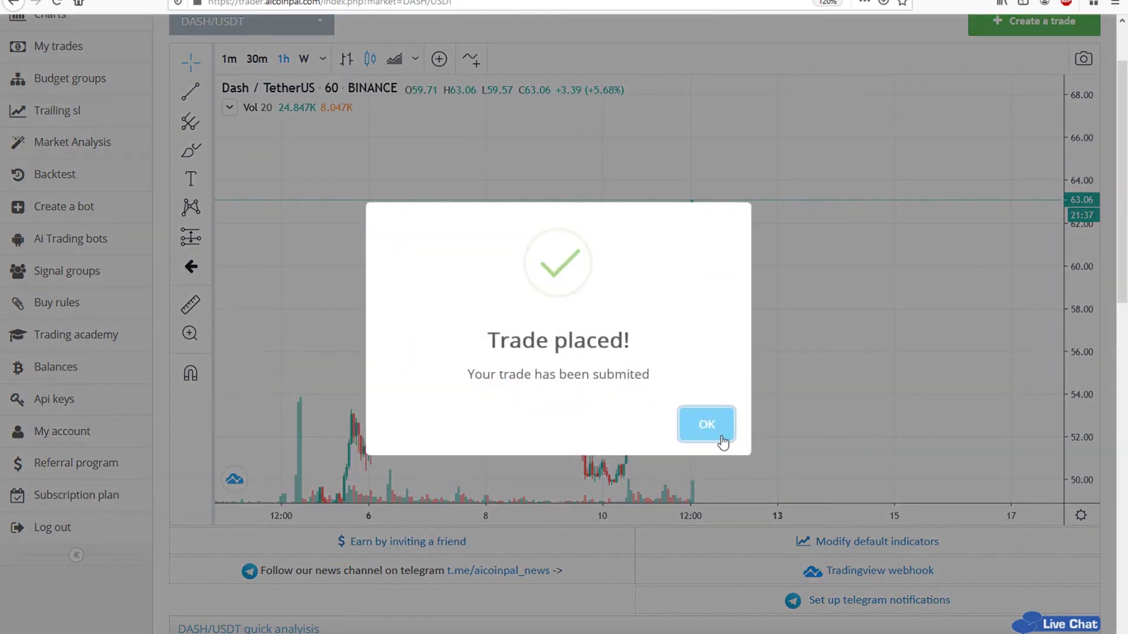
{"action": "left_click", "coordinate": [718, 438]}
Place a DASH/USDT buy waiting for 61.94 with a fixed 0.5% target.
{"action": "left_click", "coordinate": [1025, 26]}
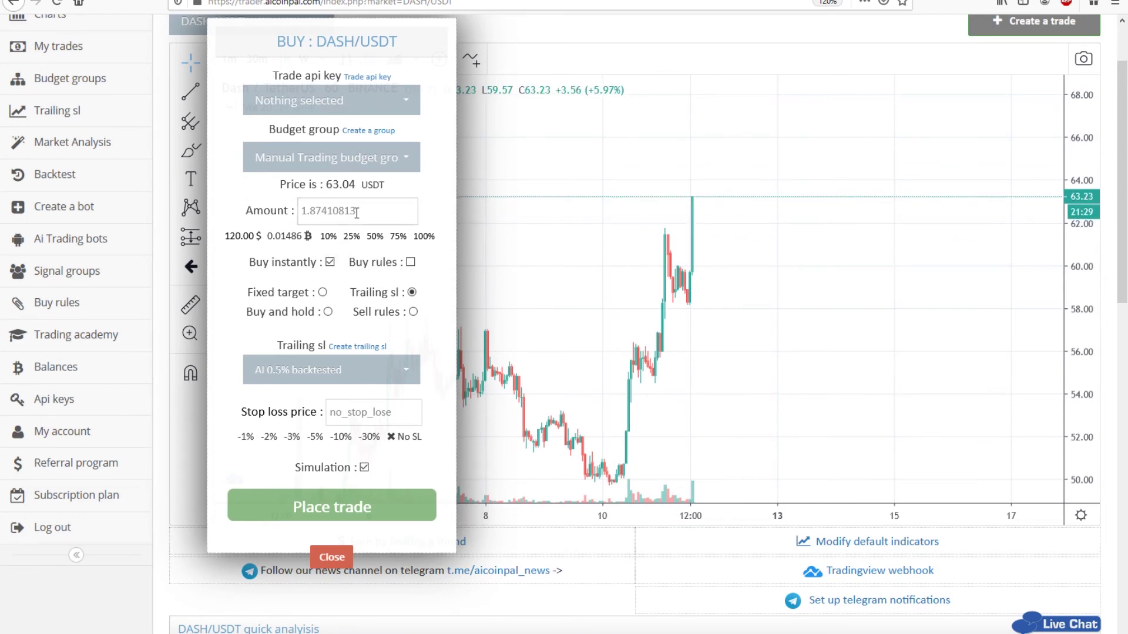
{"action": "left_click", "coordinate": [330, 262]}
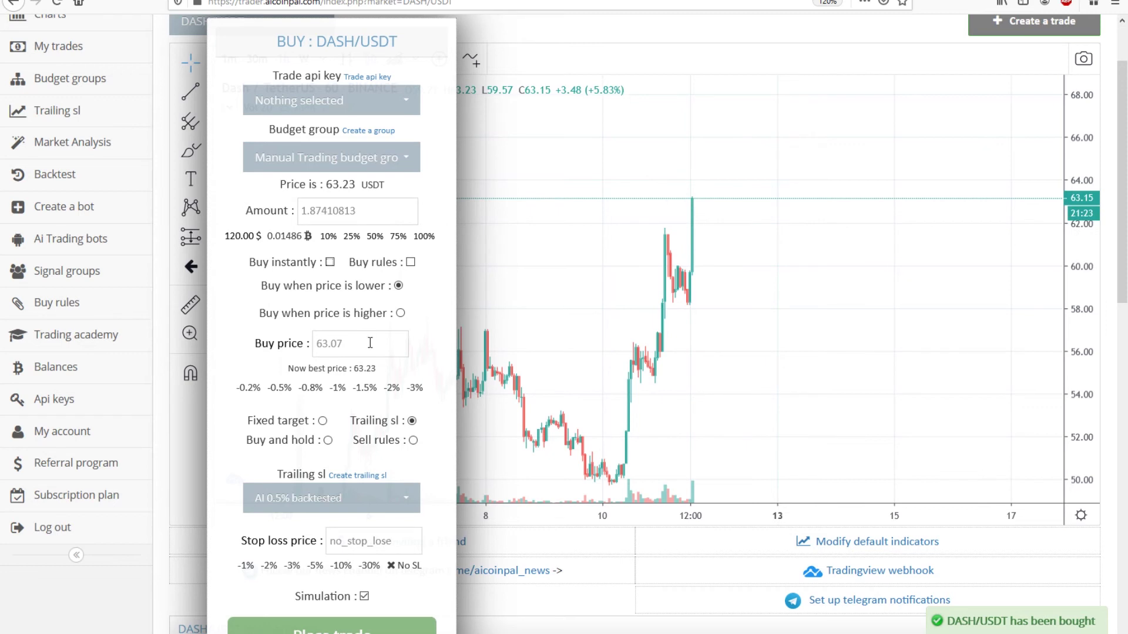
{"action": "double_click", "coordinate": [338, 344]}
{"action": "type", "text": "61"}
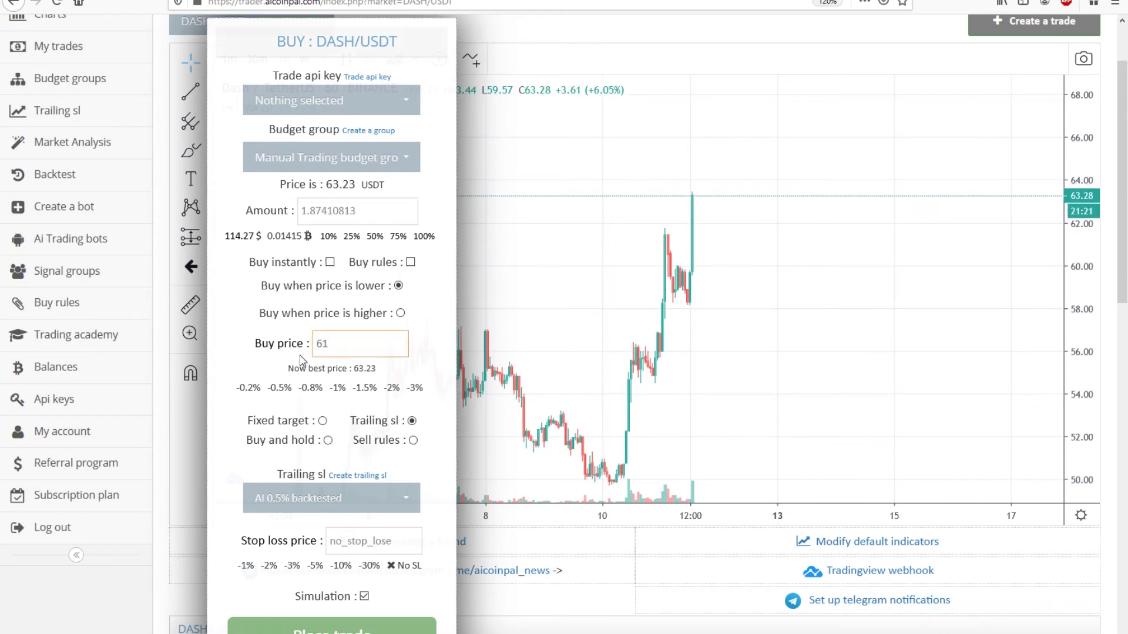
{"action": "type", "text": ".94"}
{"action": "scroll", "coordinate": [305, 394], "scroll_direction": "down", "scroll_amount": 3}
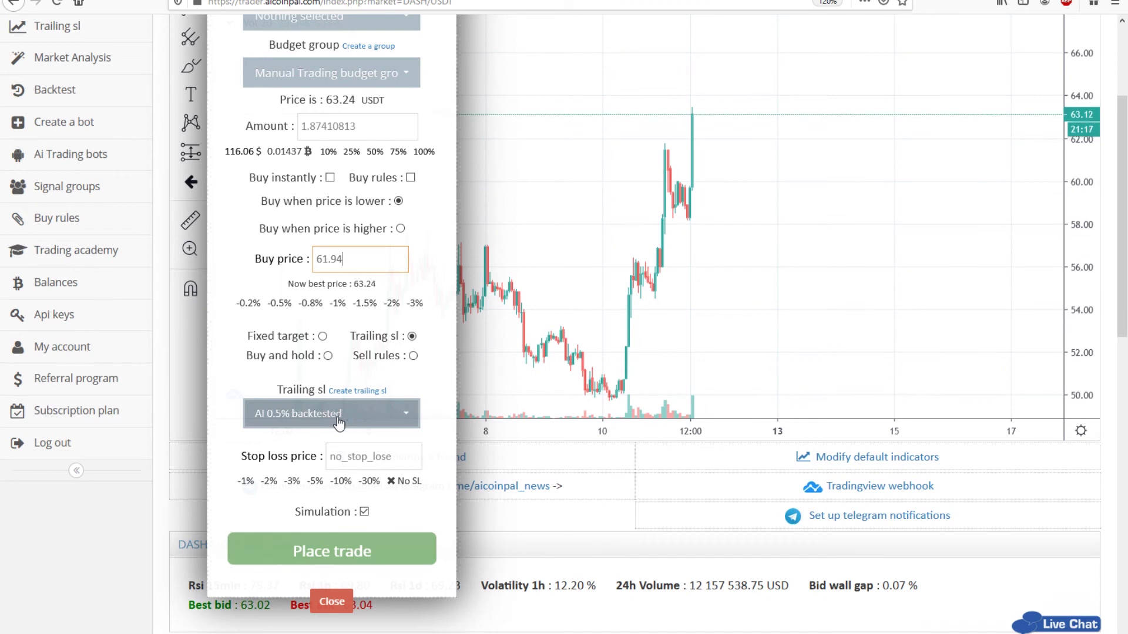
{"action": "left_click", "coordinate": [324, 336]}
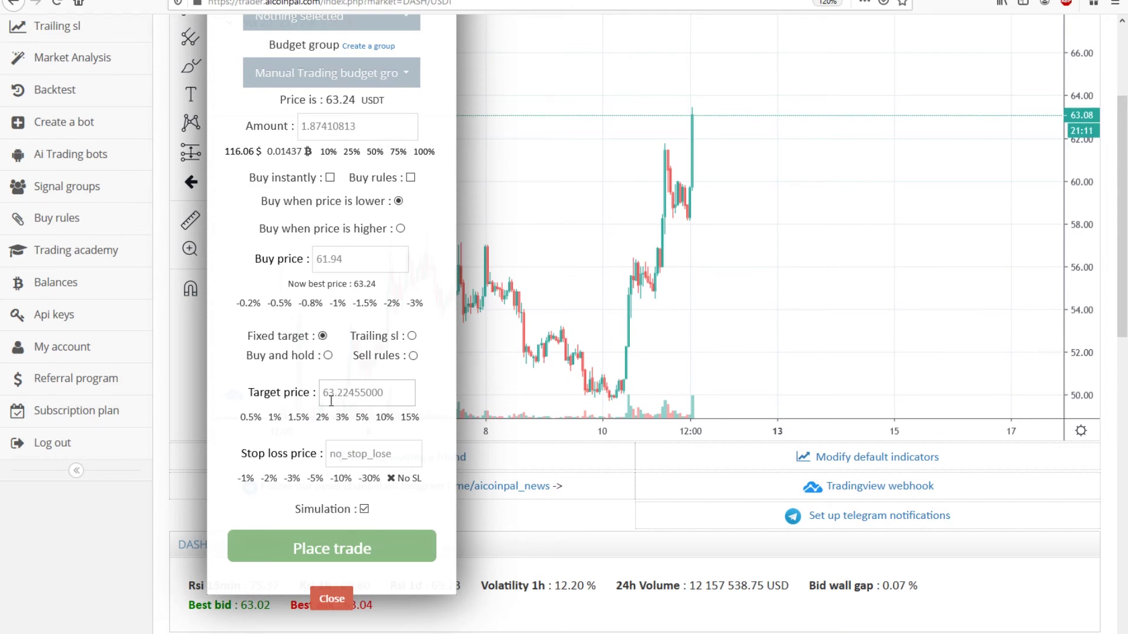
{"action": "left_click", "coordinate": [251, 417]}
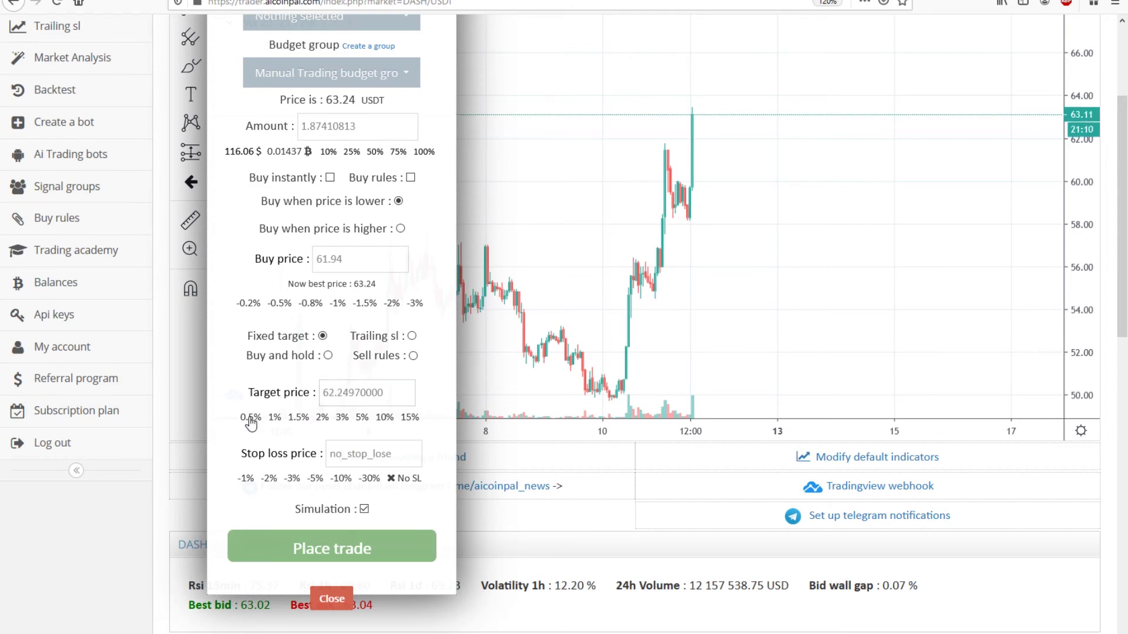
{"action": "left_click", "coordinate": [353, 554]}
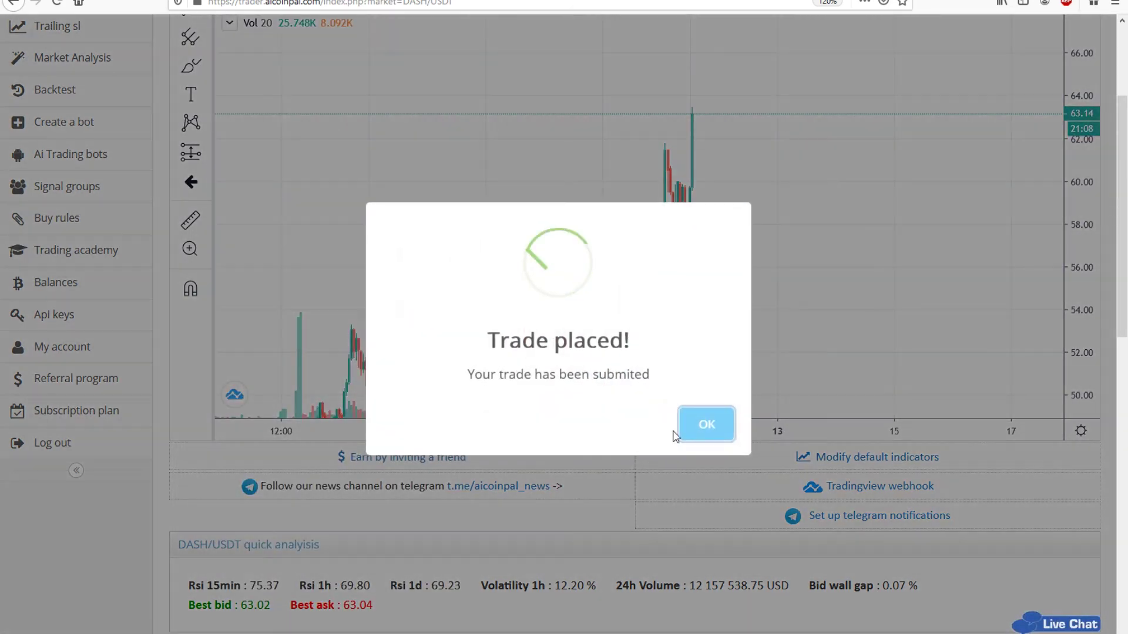
{"action": "left_click", "coordinate": [682, 427]}
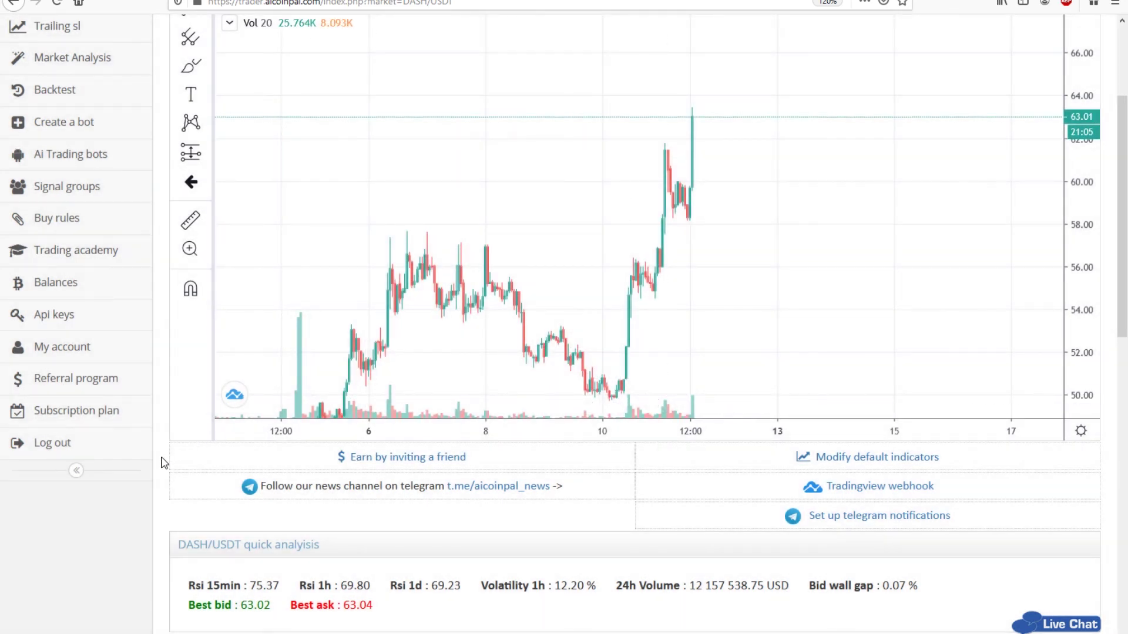
Show My trades filtered to closed deals only.
{"action": "scroll", "coordinate": [163, 463], "scroll_direction": "down", "scroll_amount": 2}
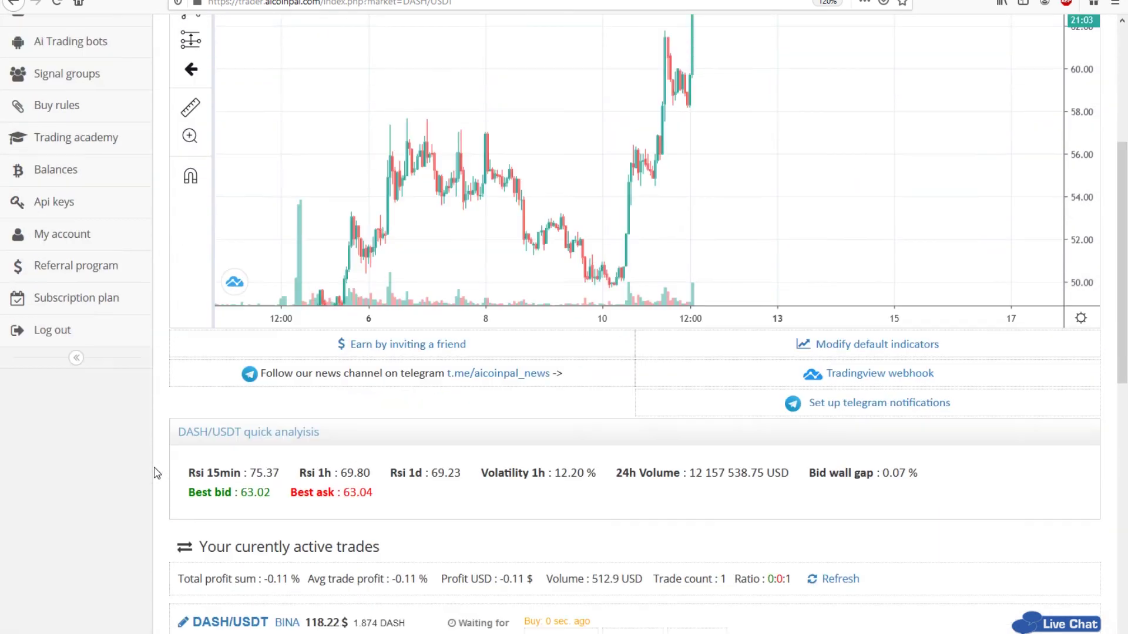
{"action": "scroll", "coordinate": [162, 464], "scroll_direction": "down", "scroll_amount": 5}
{"action": "scroll", "coordinate": [159, 465], "scroll_direction": "down", "scroll_amount": 3}
{"action": "scroll", "coordinate": [156, 466], "scroll_direction": "down", "scroll_amount": 1}
{"action": "scroll", "coordinate": [154, 467], "scroll_direction": "up", "scroll_amount": 10}
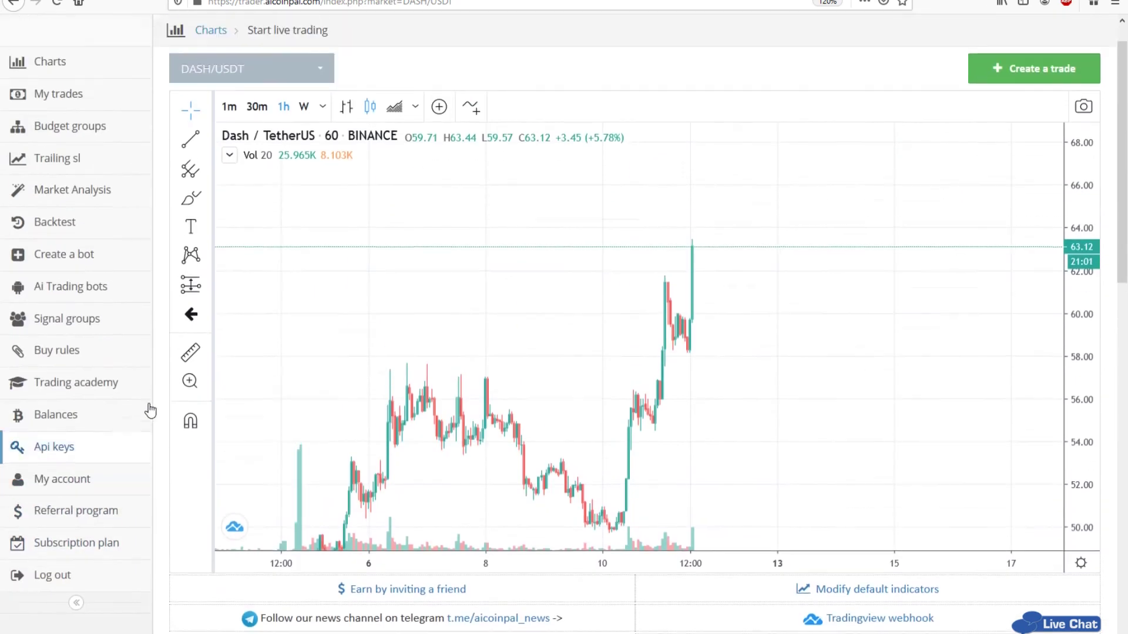
{"action": "left_click", "coordinate": [90, 131]}
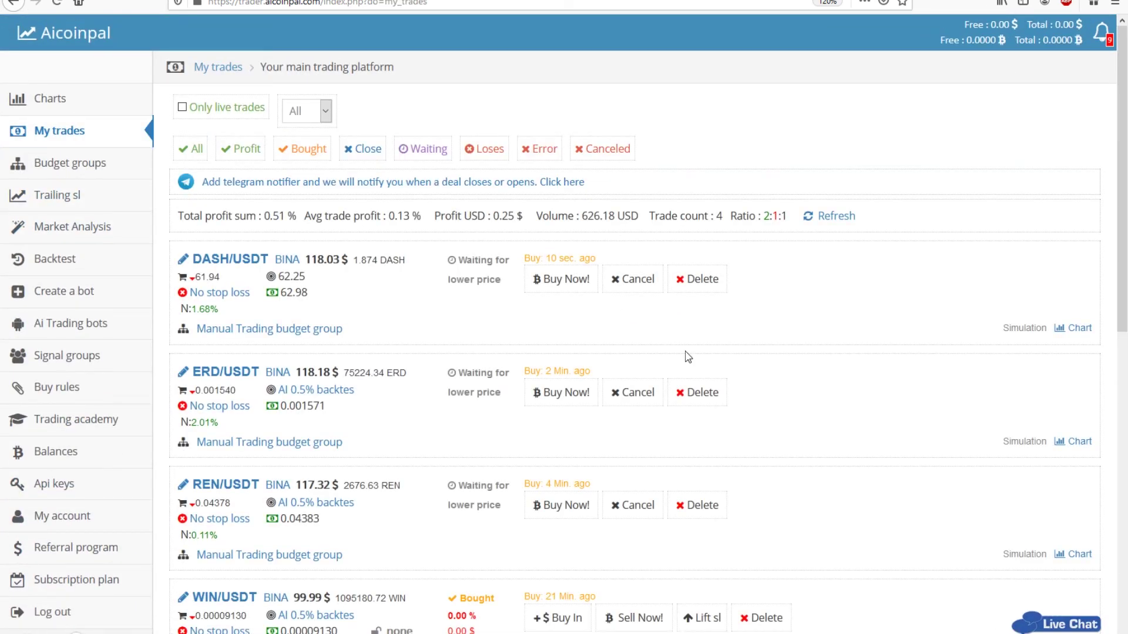
{"action": "left_click", "coordinate": [378, 150]}
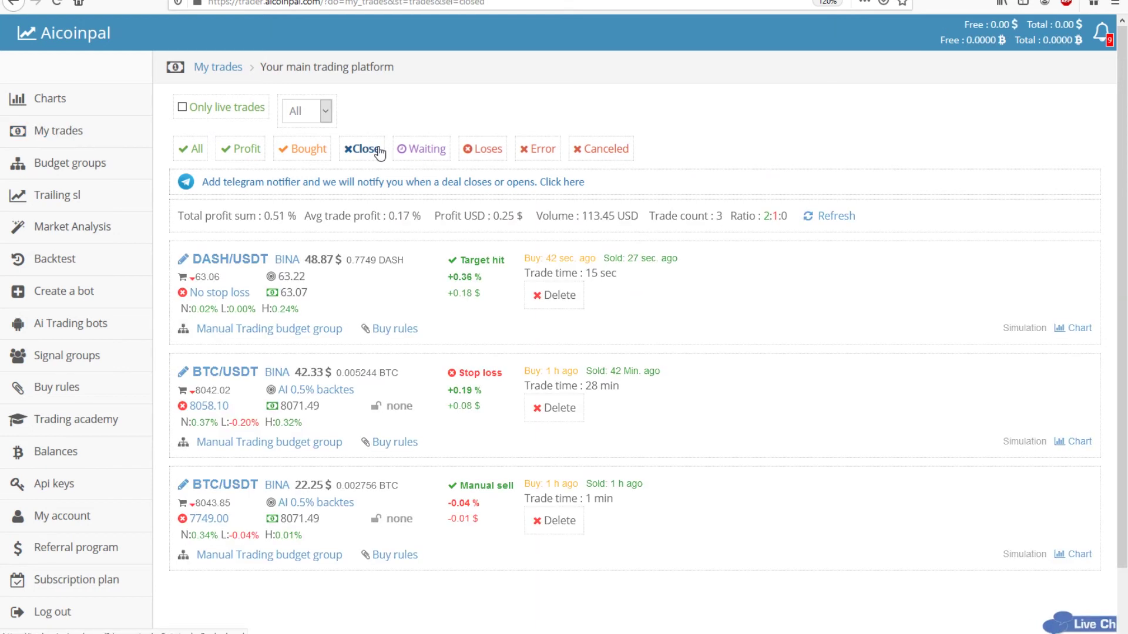
Highlight the closed DASH deal's 15-second trade time and 0.36% profit.
{"action": "left_click_drag", "start_coordinate": [622, 276], "coordinate": [587, 276]}
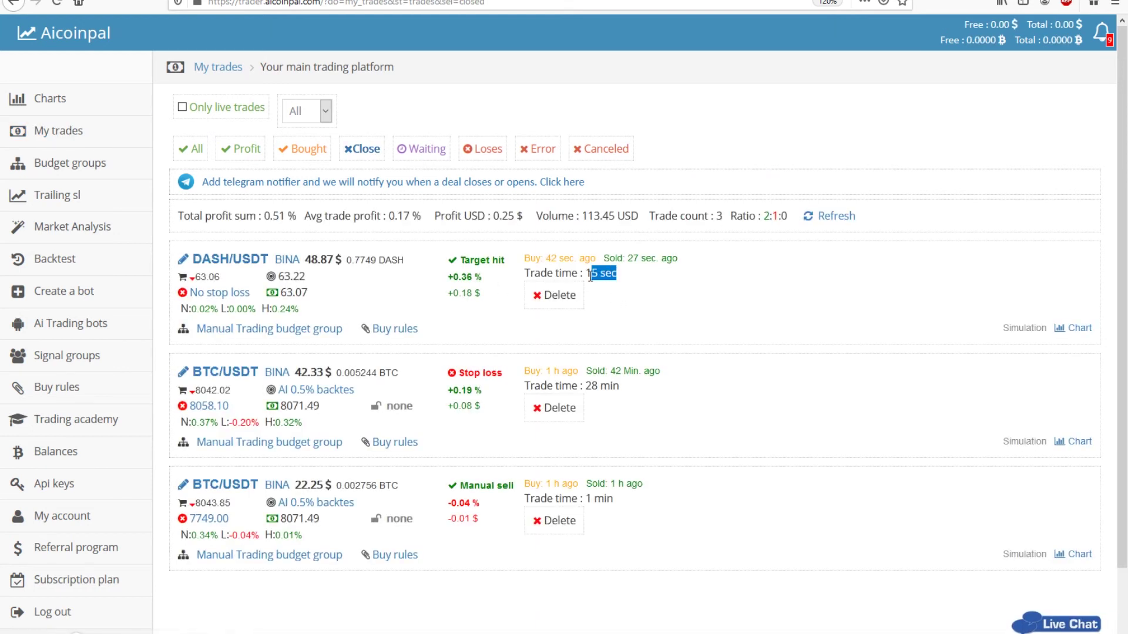
{"action": "left_click_drag", "start_coordinate": [483, 276], "coordinate": [450, 279]}
{"action": "left_click", "coordinate": [476, 281]}
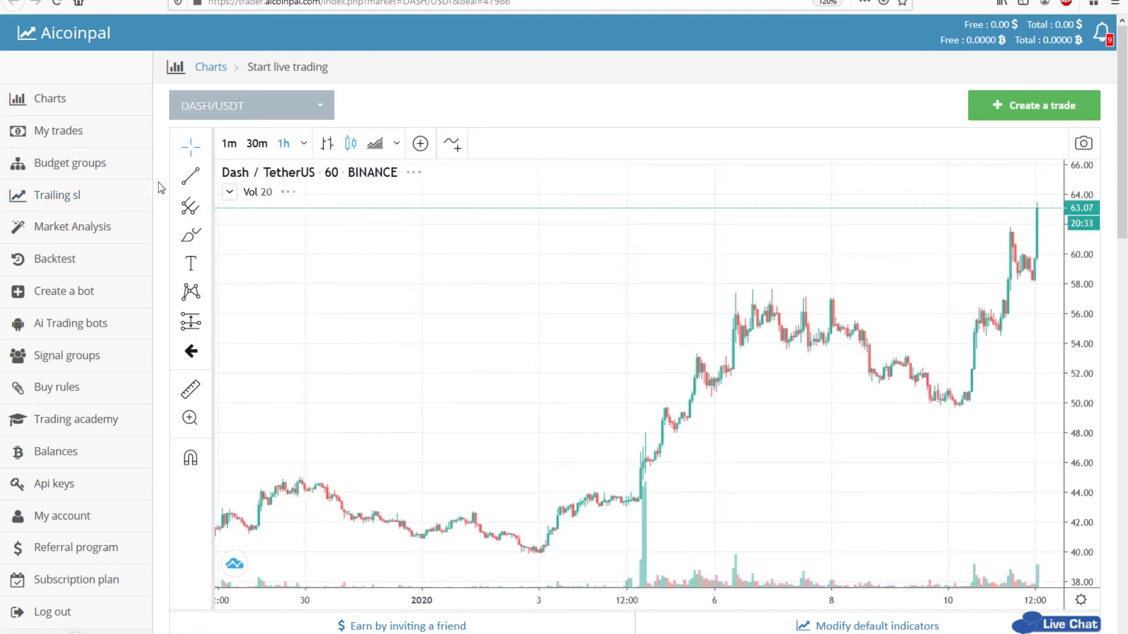
Switch the DASH/USDT chart to 5-minute candles.
{"action": "left_click", "coordinate": [303, 145]}
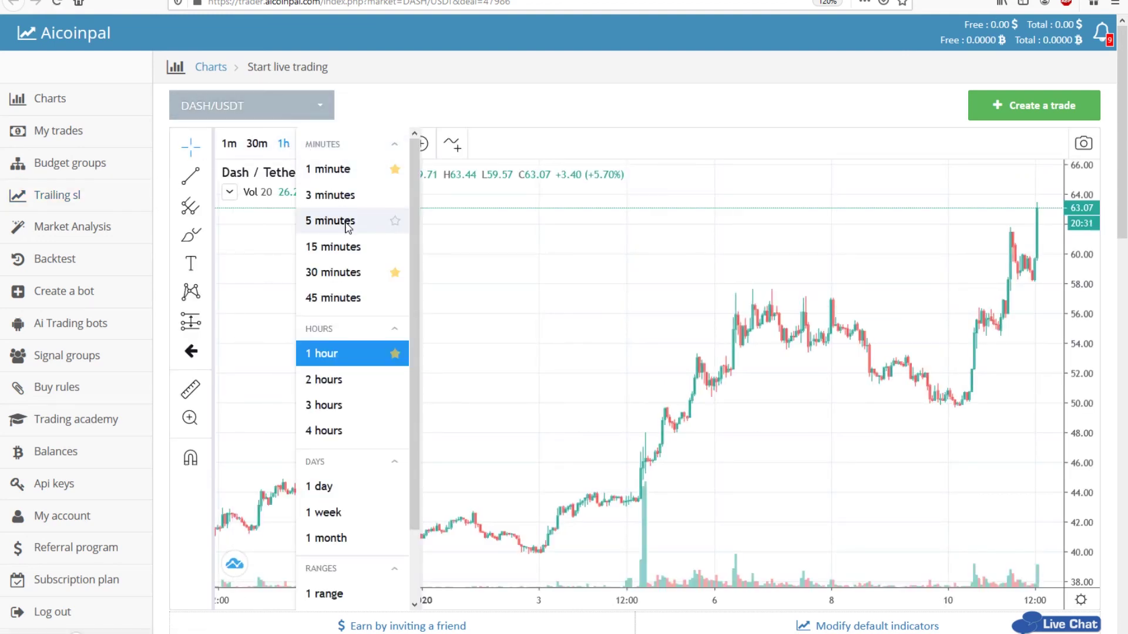
{"action": "left_click", "coordinate": [346, 220]}
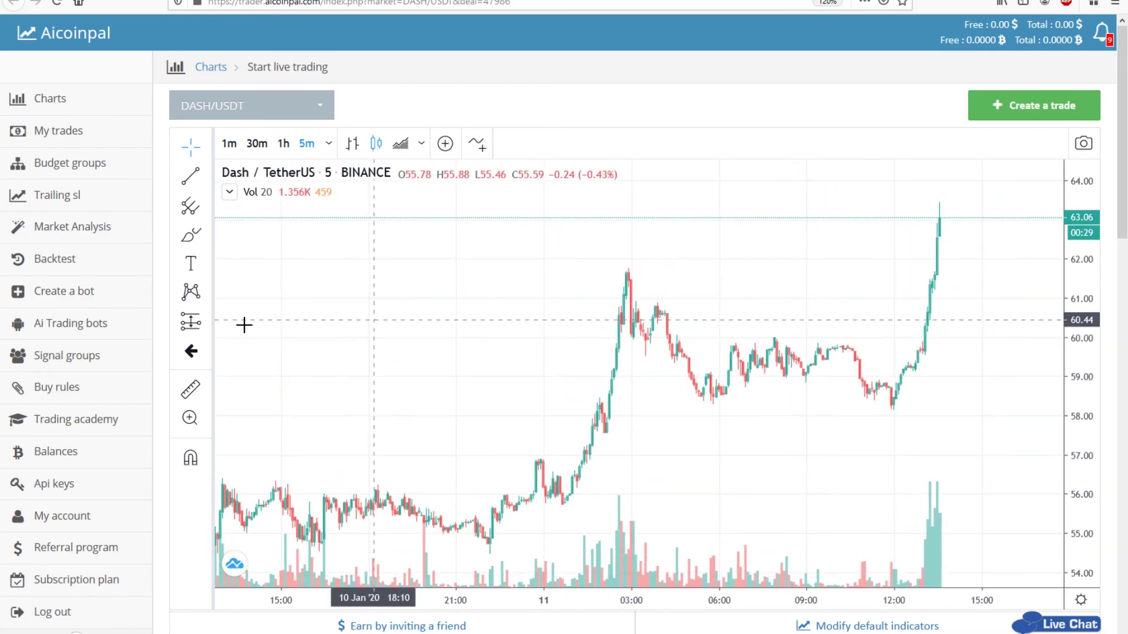
{"action": "scroll", "coordinate": [170, 335], "scroll_direction": "down", "scroll_amount": 5}
{"action": "scroll", "coordinate": [176, 347], "scroll_direction": "down", "scroll_amount": 5}
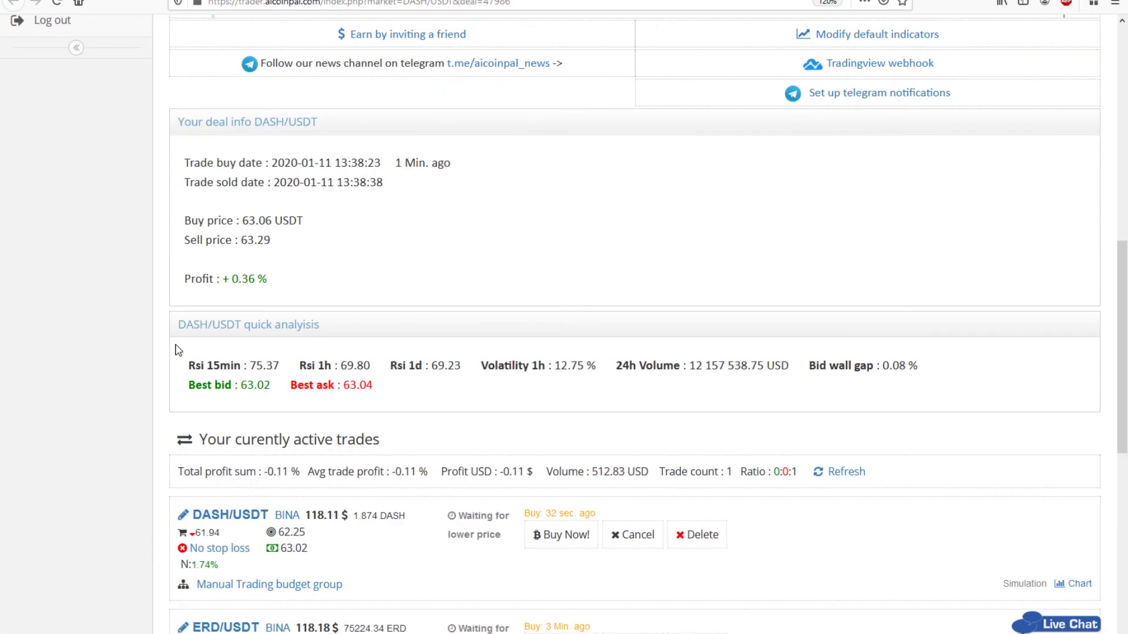
{"action": "scroll", "coordinate": [178, 351], "scroll_direction": "up", "scroll_amount": 10}
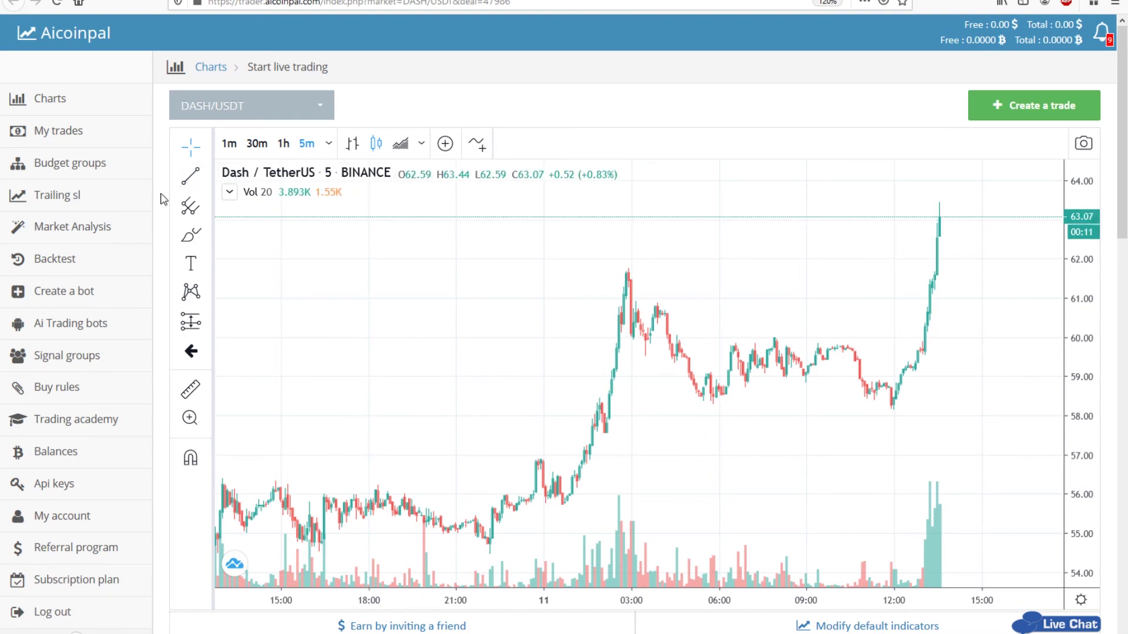
Scroll down to review deal info and active trades, then back up.
{"action": "scroll", "coordinate": [158, 212], "scroll_direction": "down", "scroll_amount": 6}
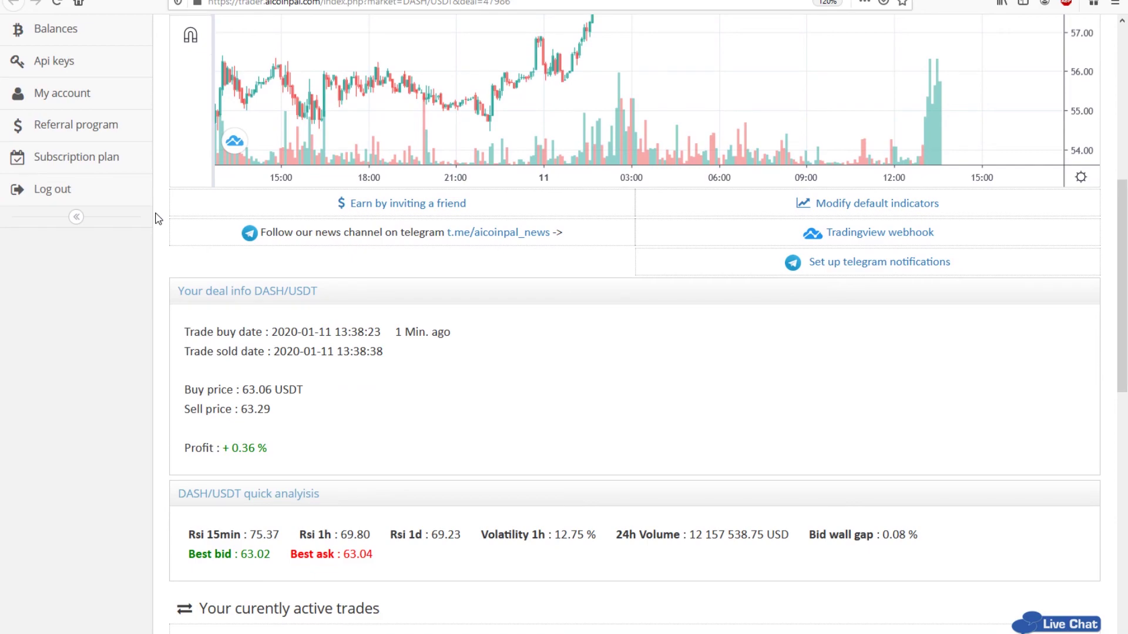
{"action": "scroll", "coordinate": [159, 219], "scroll_direction": "down", "scroll_amount": 4}
{"action": "scroll", "coordinate": [149, 227], "scroll_direction": "down", "scroll_amount": 5}
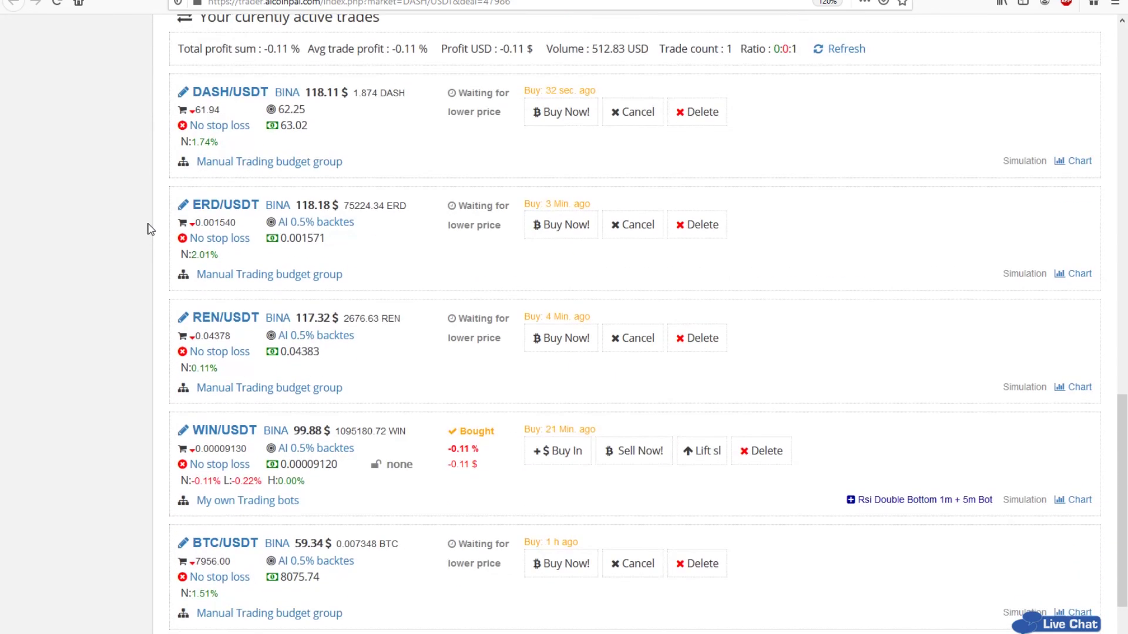
{"action": "scroll", "coordinate": [153, 264], "scroll_direction": "up", "scroll_amount": 11}
{"action": "scroll", "coordinate": [152, 270], "scroll_direction": "up", "scroll_amount": 4}
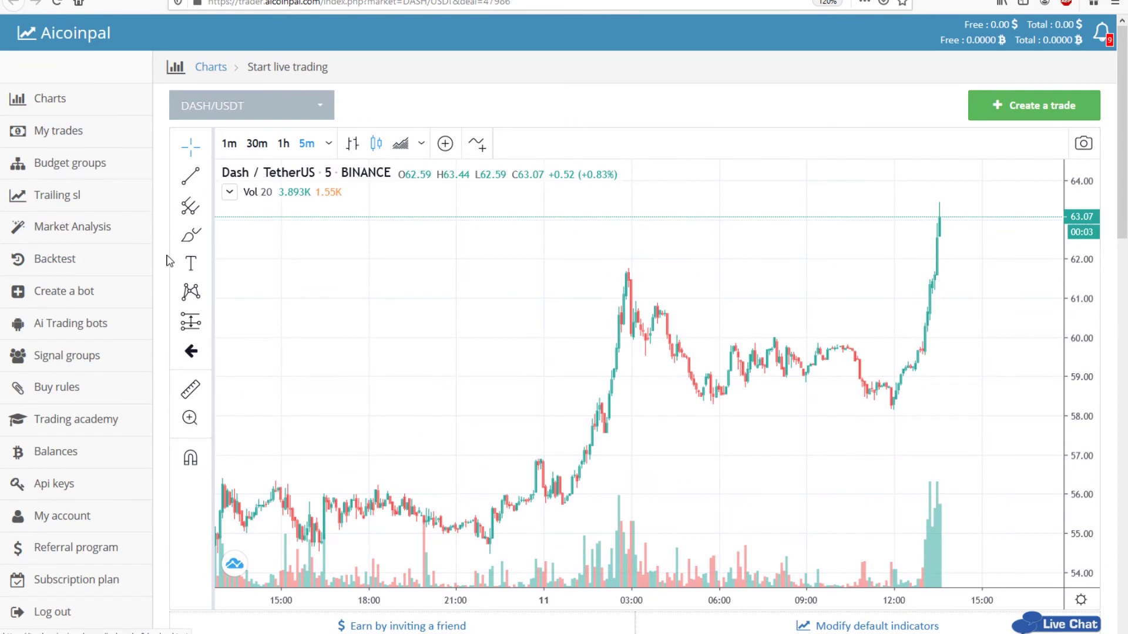